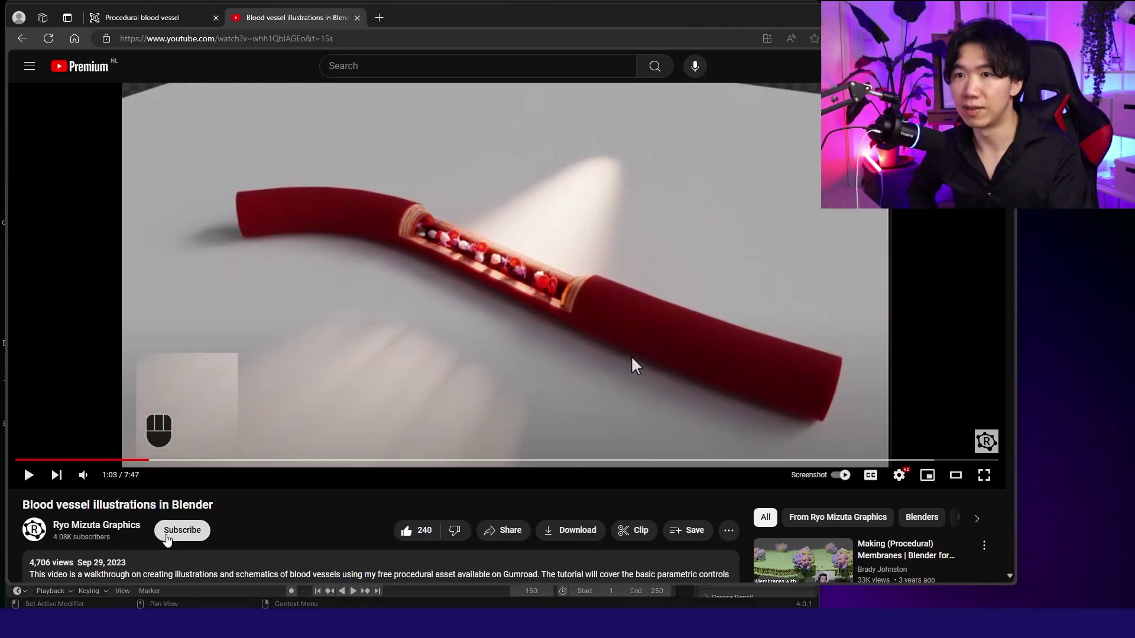
Expand the blood vessel tutorial's description and scroll down to its Gumroad download link
click(171, 568)
scroll(172, 526, down, 2)
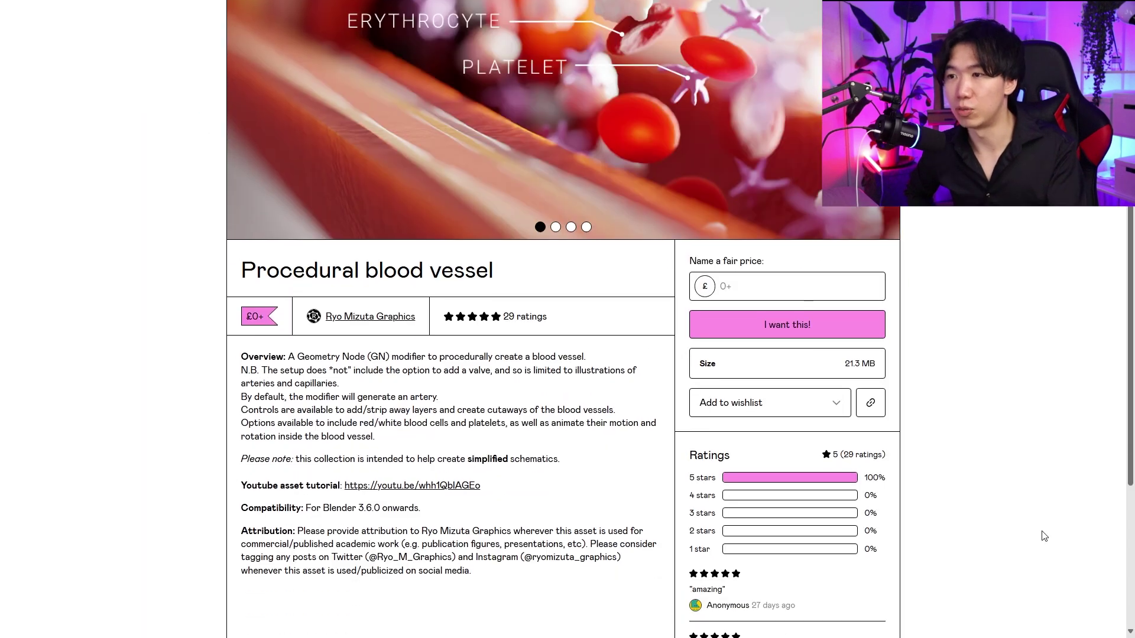
Scroll down the Procedural blood vessel product page on Gumroad
scroll(1044, 537, down, 2)
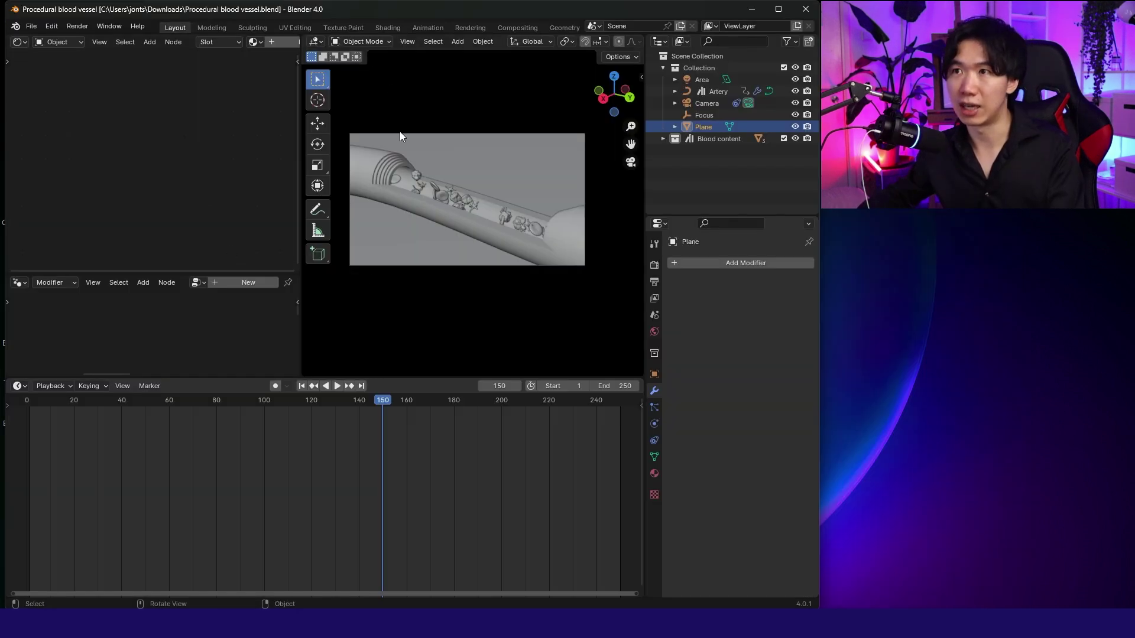
Select the Artery object and switch to editing its curve in a rendered view
click(489, 224)
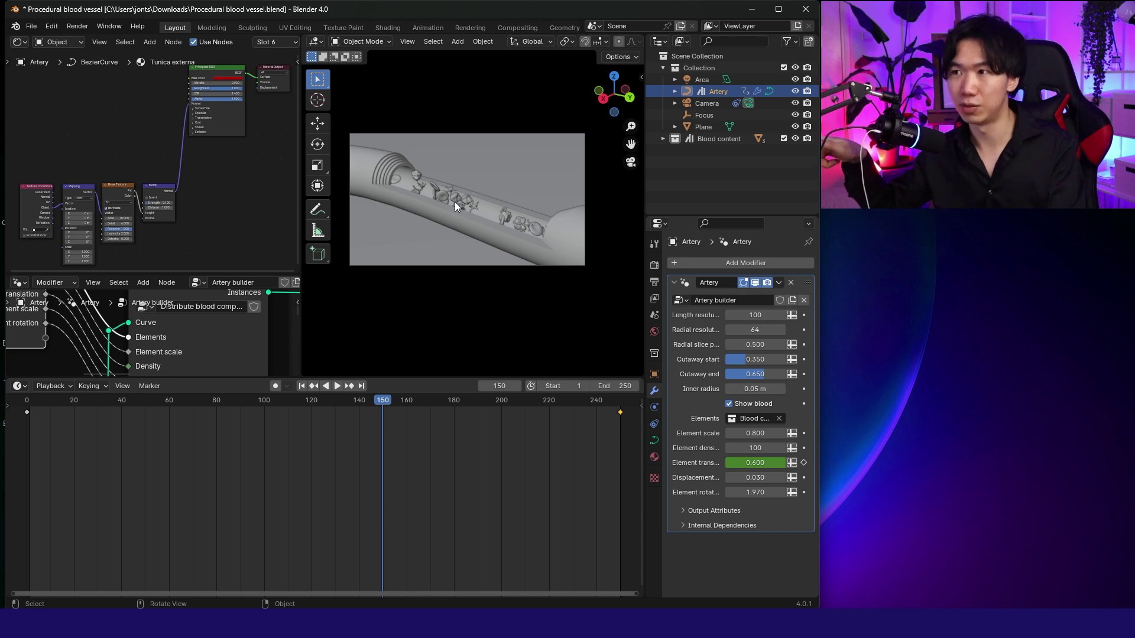
key(ctrl+Page_Down)
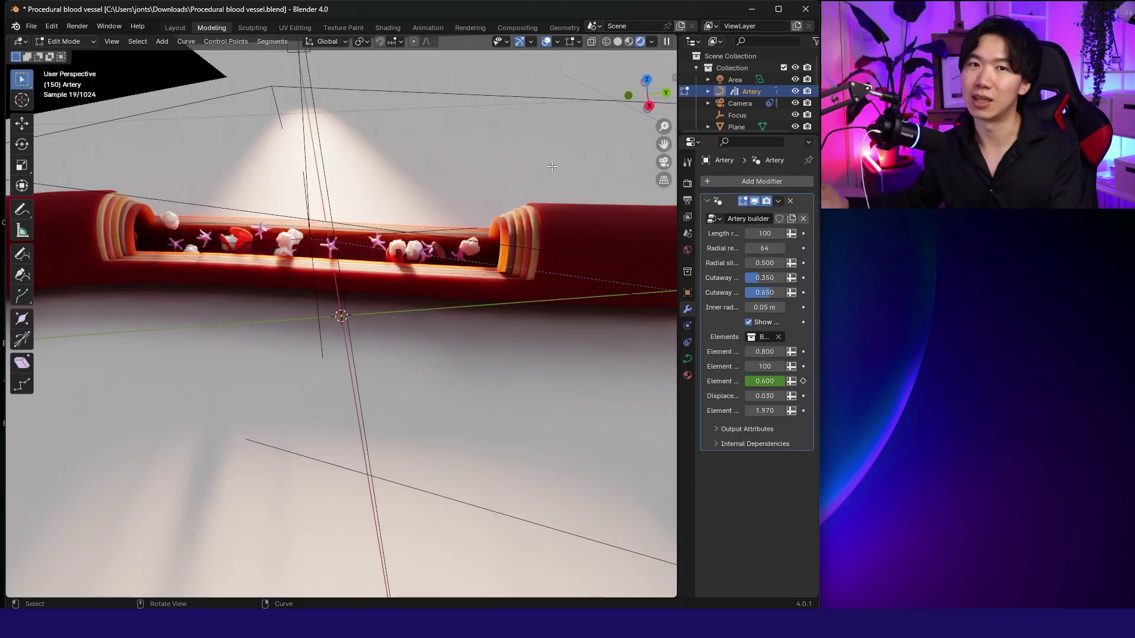
Orbit out to show the whole artery and re-enter Edit Mode on its curve
middle_drag(555, 162, 581, 314)
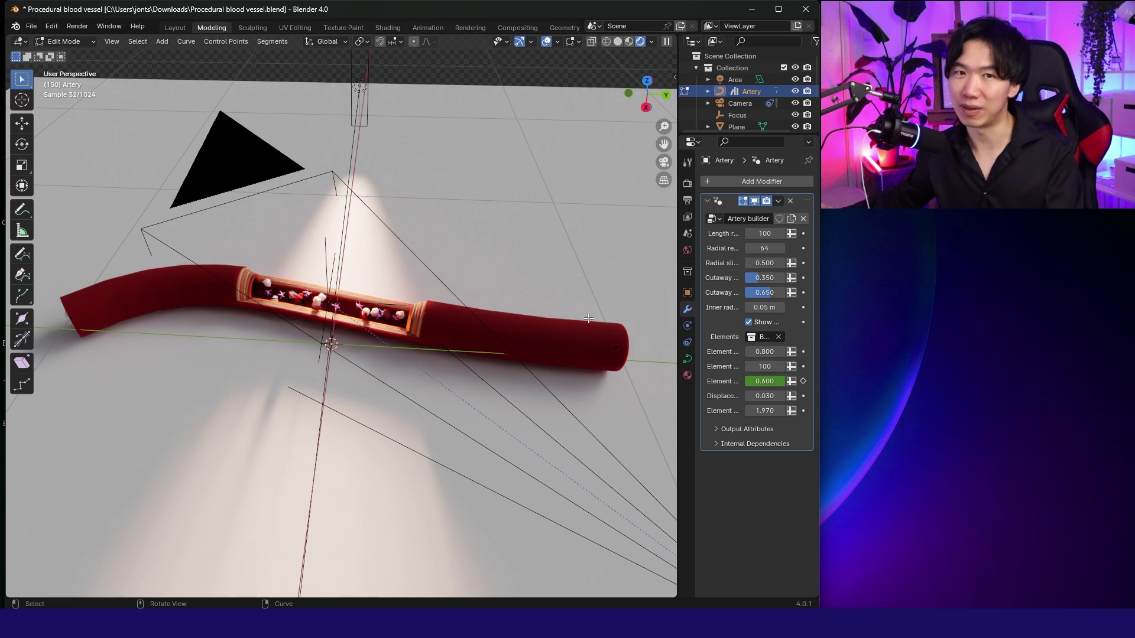
key(Tab)
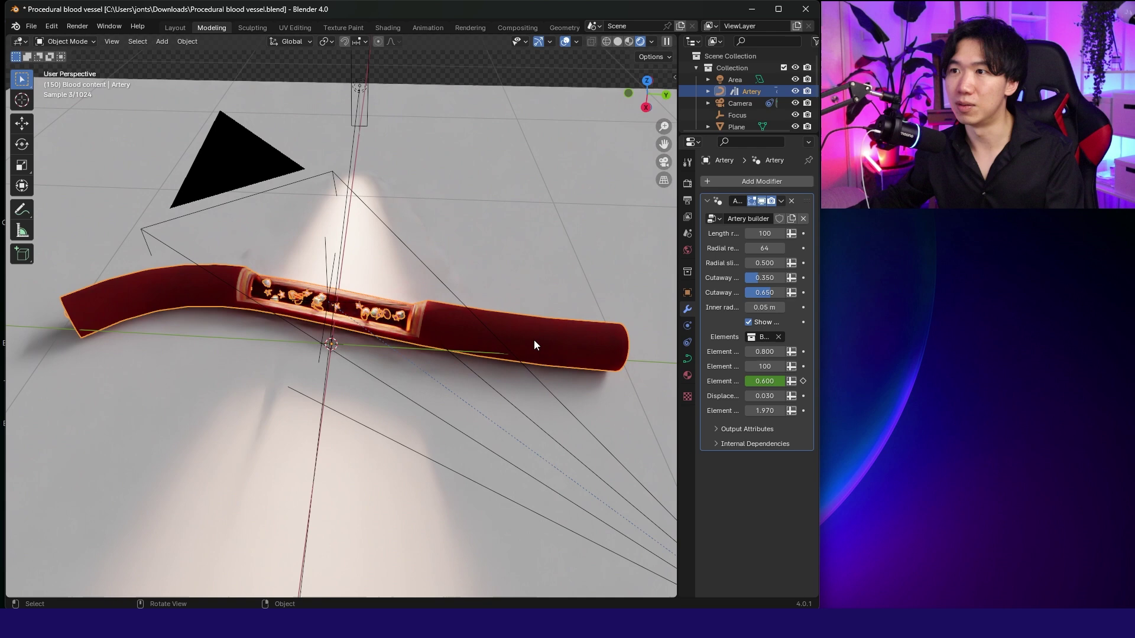
click(84, 41)
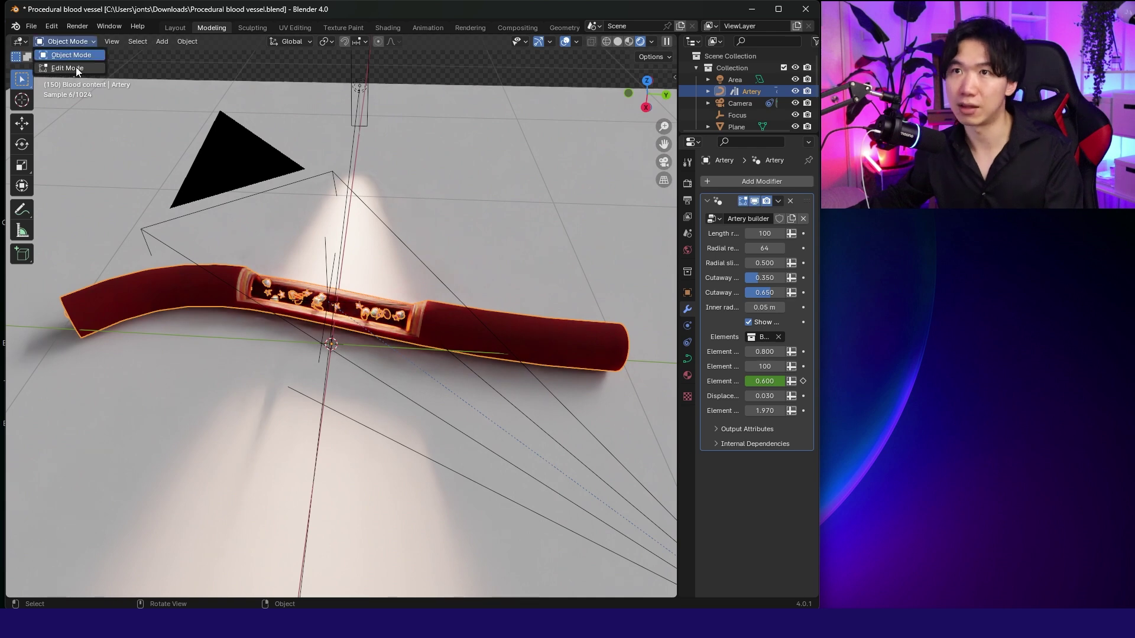
click(73, 69)
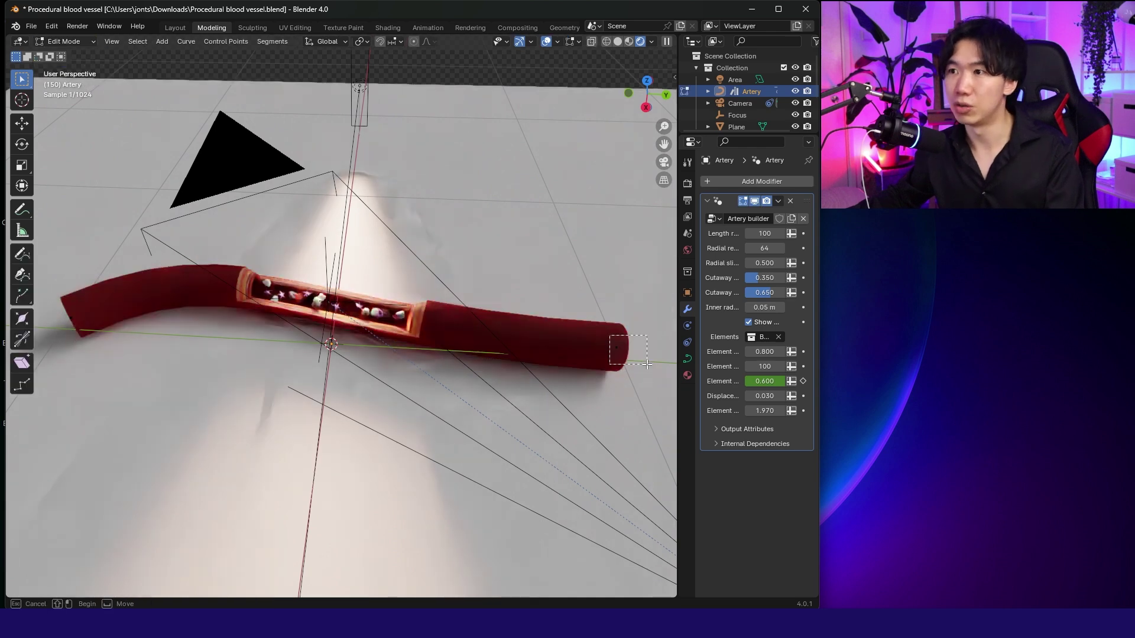
Grab the artery's far-end control point, cancel the move, and widen the modifier panel
drag(610, 336, 651, 368)
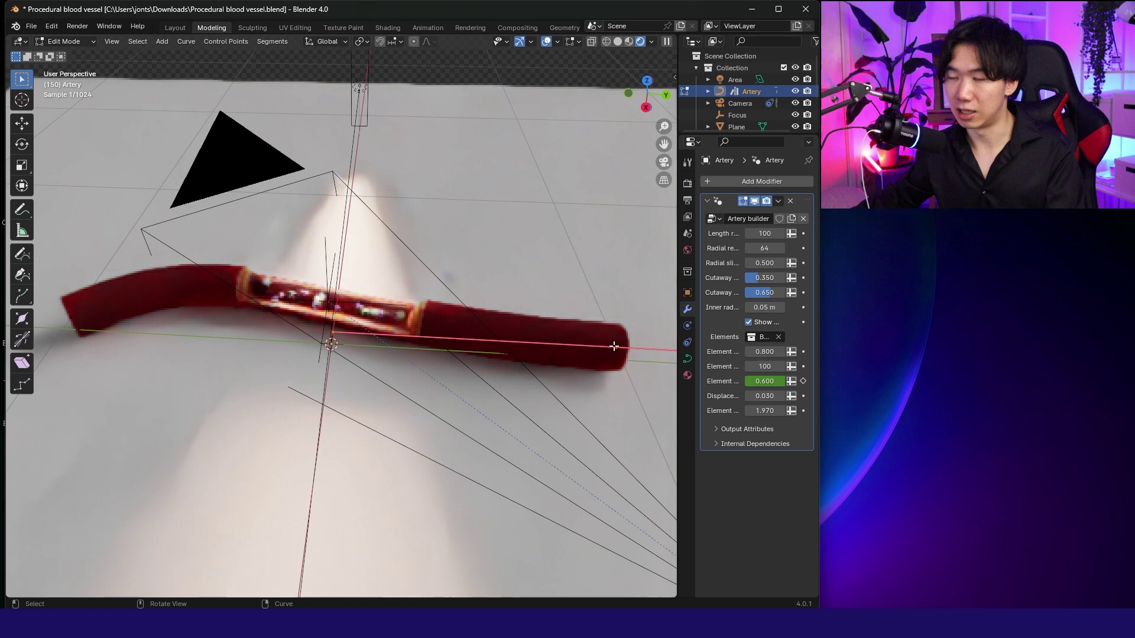
key(g)
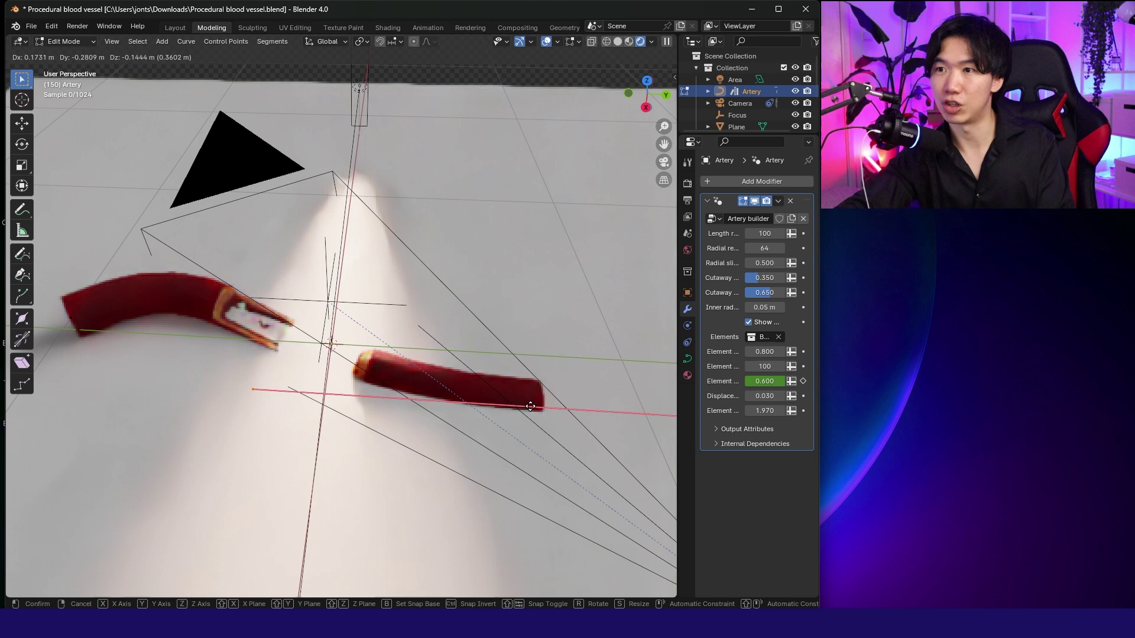
right_click(530, 406)
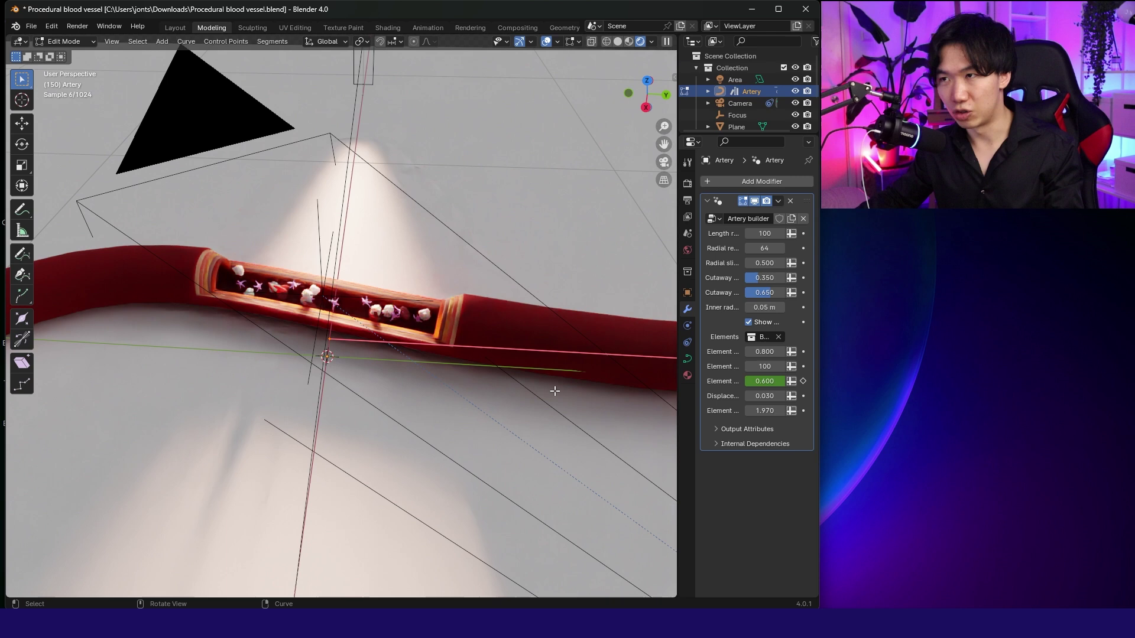
middle_drag(554, 391, 545, 360)
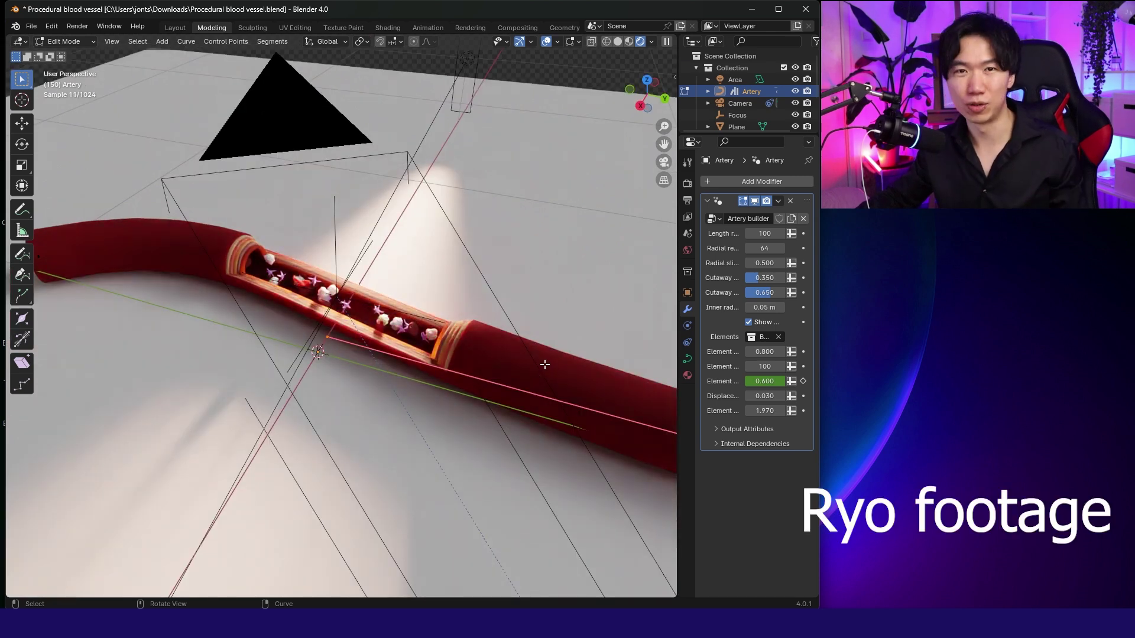
drag(678, 295, 625, 296)
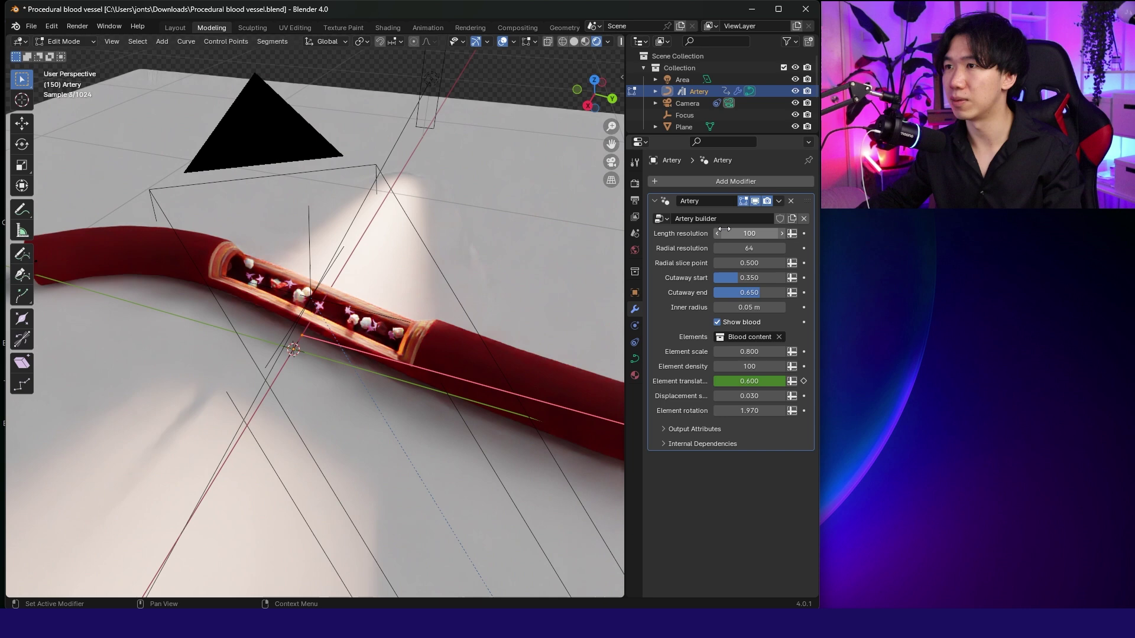
scroll(541, 323, down, 2)
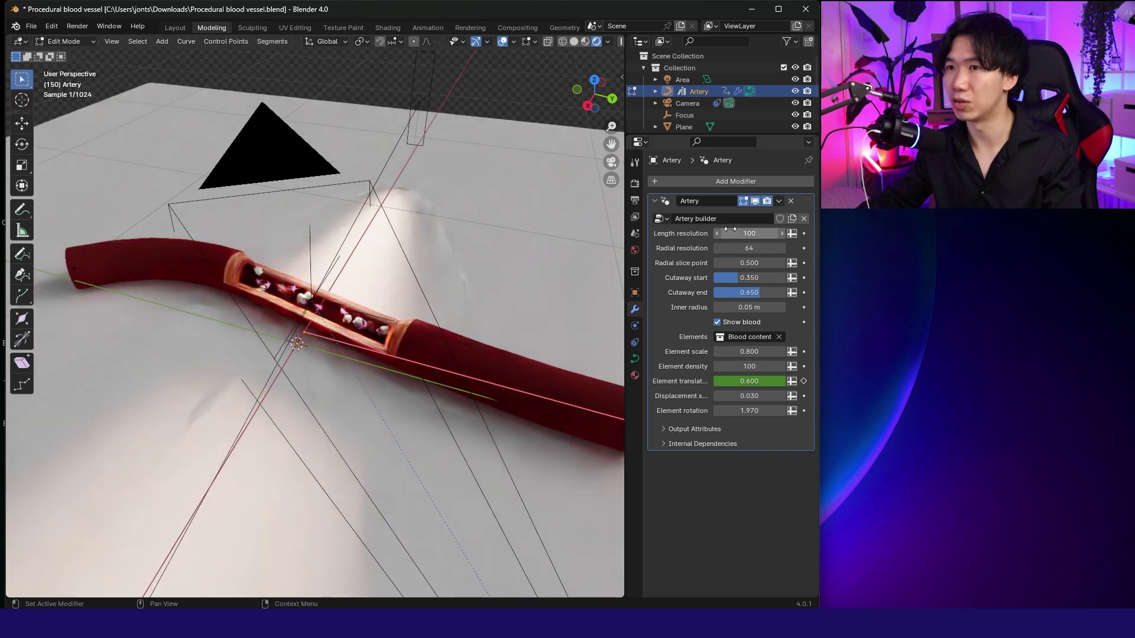
click(749, 234)
text(6)
key(Return)
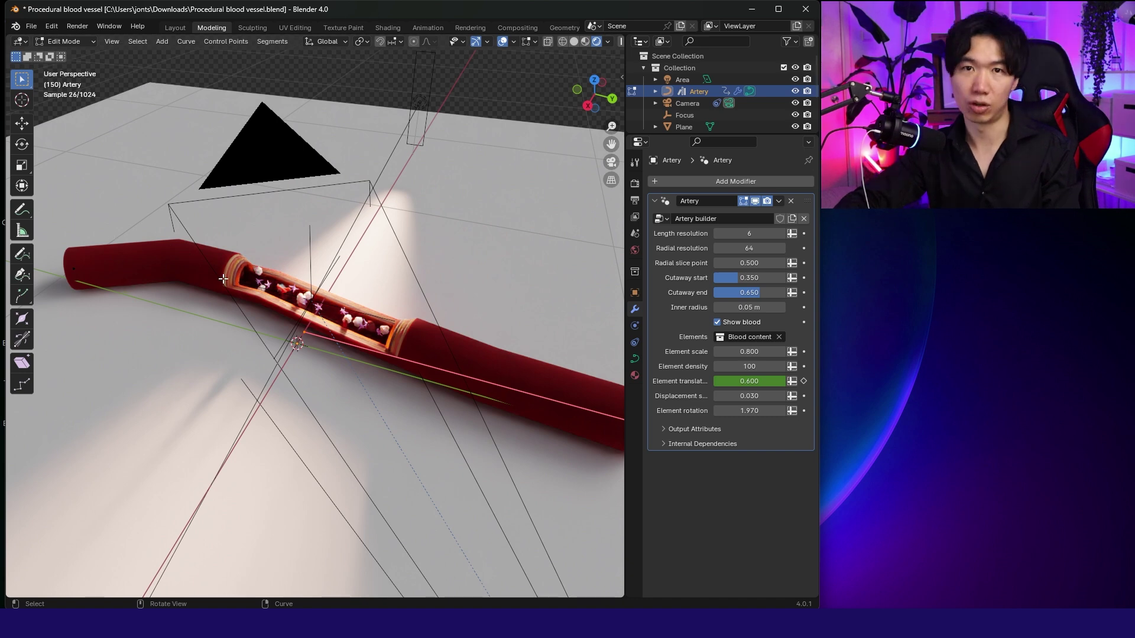
click(749, 235)
text(100)
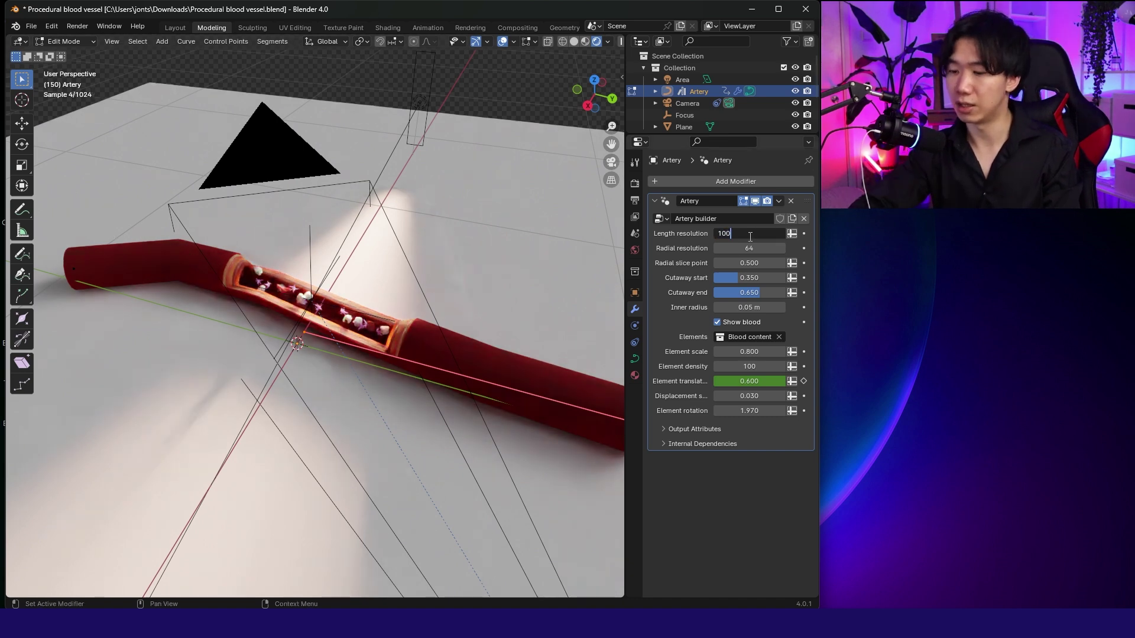
key(Return)
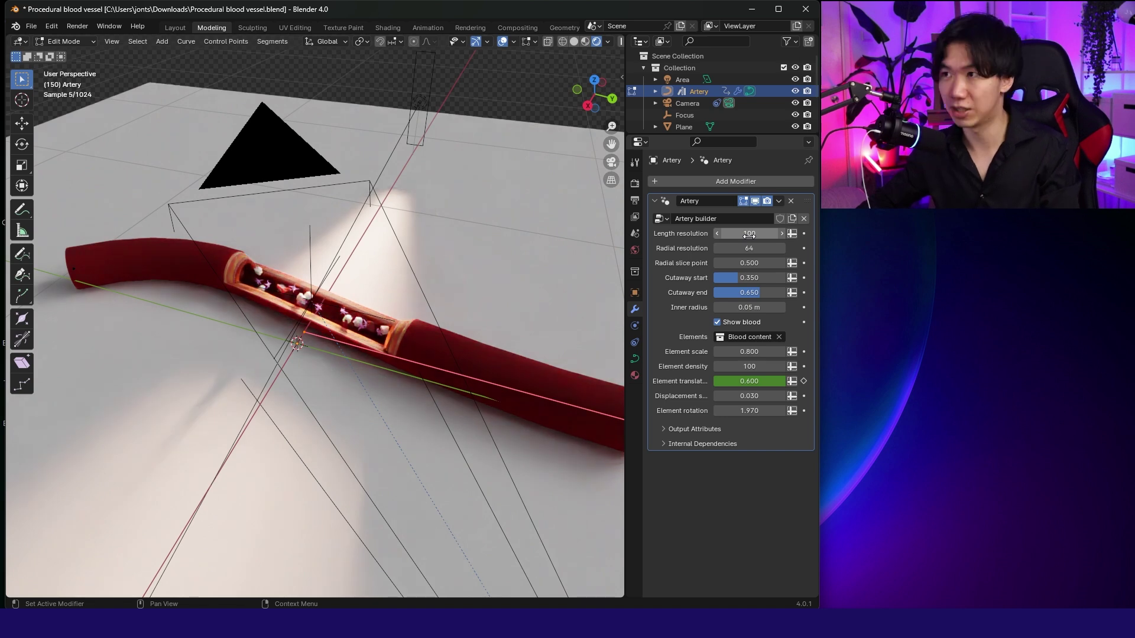
middle_drag(414, 248, 255, 171)
click(762, 246)
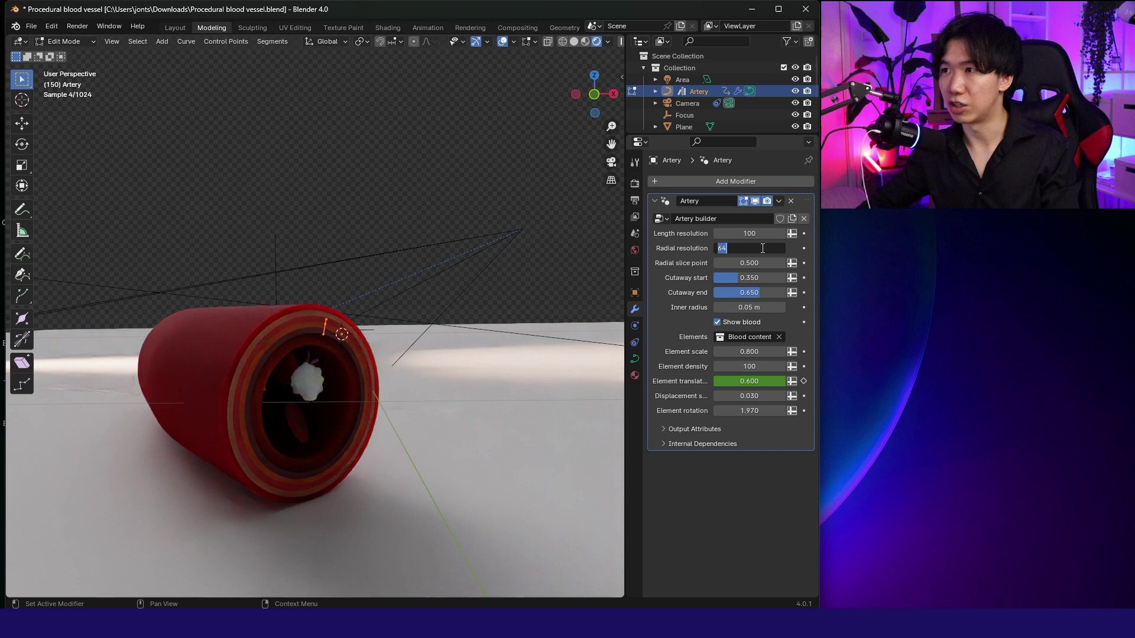
text(6)
key(Return)
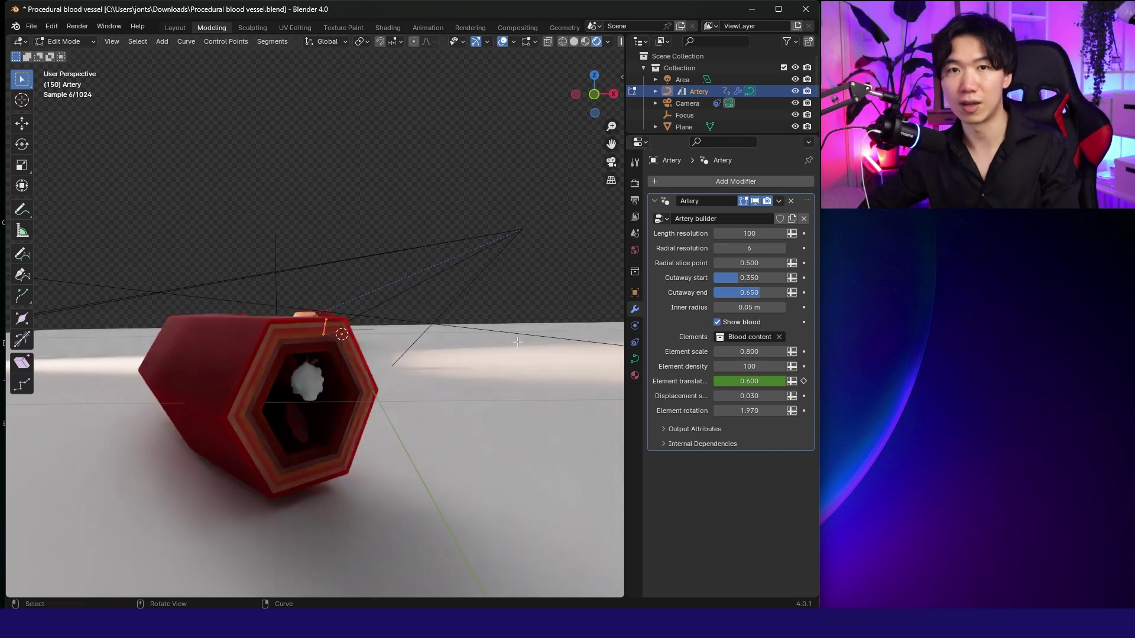
middle_drag(380, 361, 412, 404)
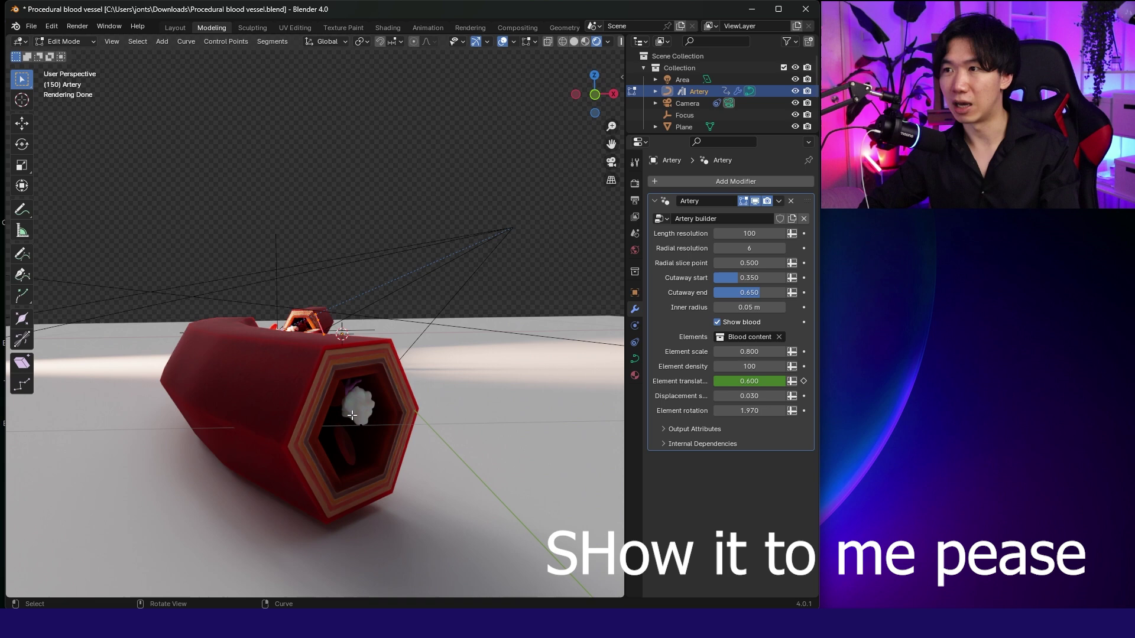
double_click(759, 248)
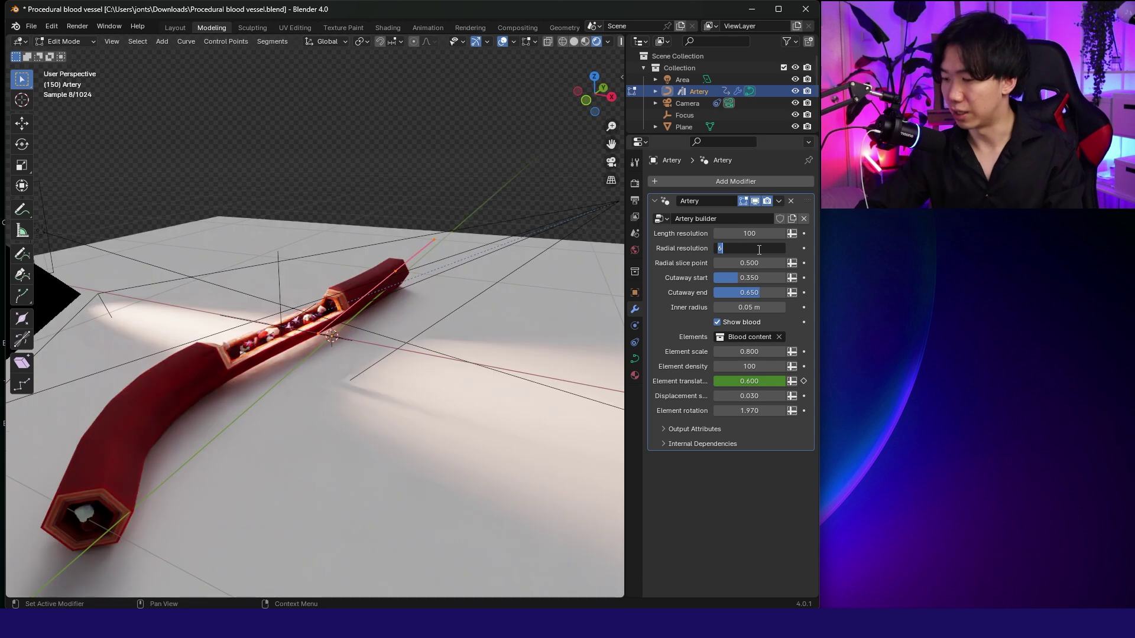
text(64)
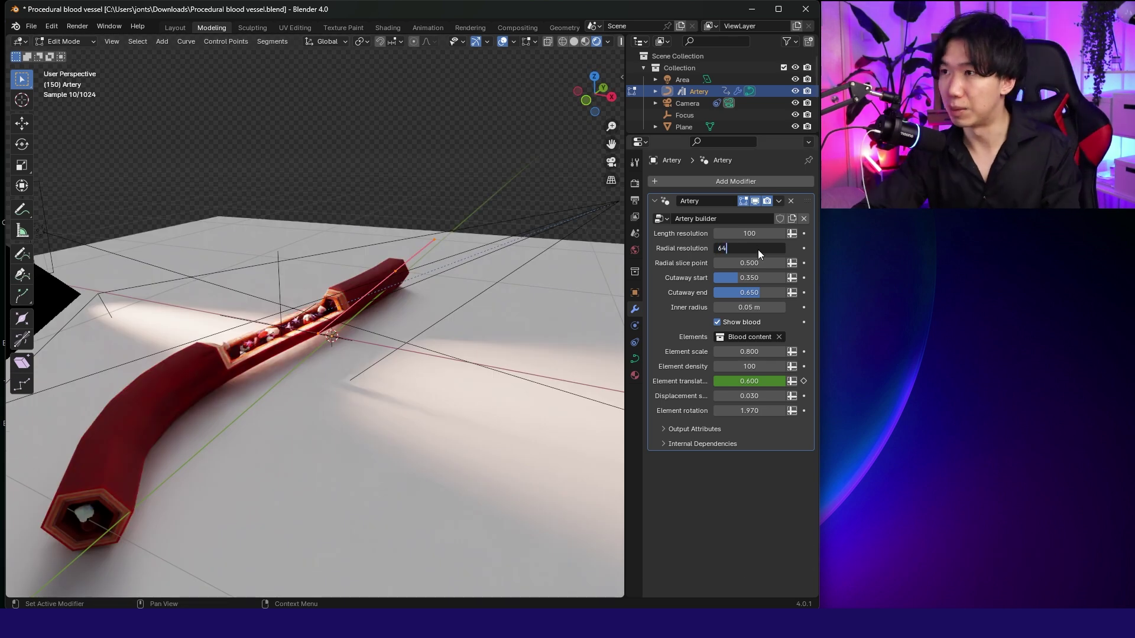
key(Return)
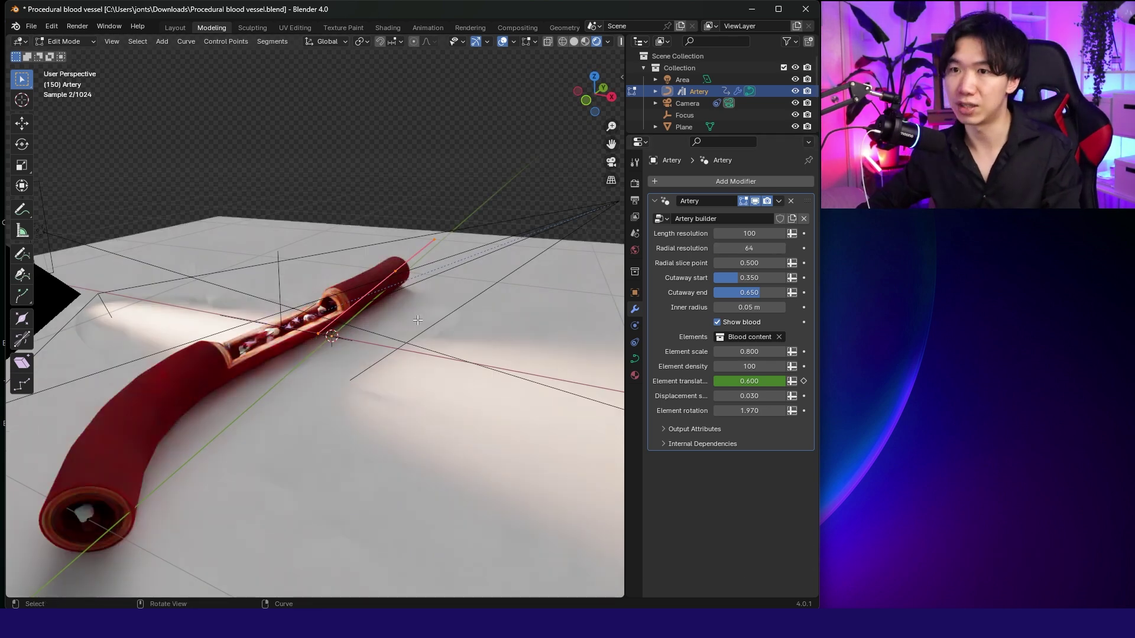
middle_drag(419, 321, 225, 414)
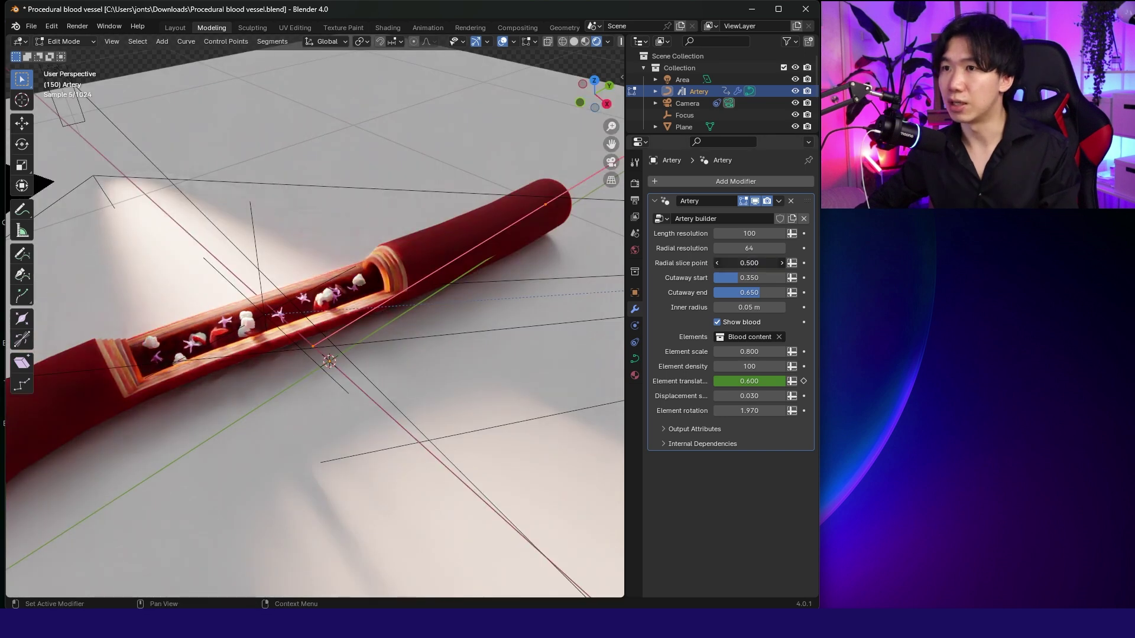
Set radial slice point 0.660 and cutaway 0.310–0.698, leaving inner radius at 0.05 m
mouse_move(749, 263)
mouse_down()
mouse_move(807, 263)
mouse_move(741, 278)
mouse_move(757, 292)
mouse_move(747, 283)
mouse_up()
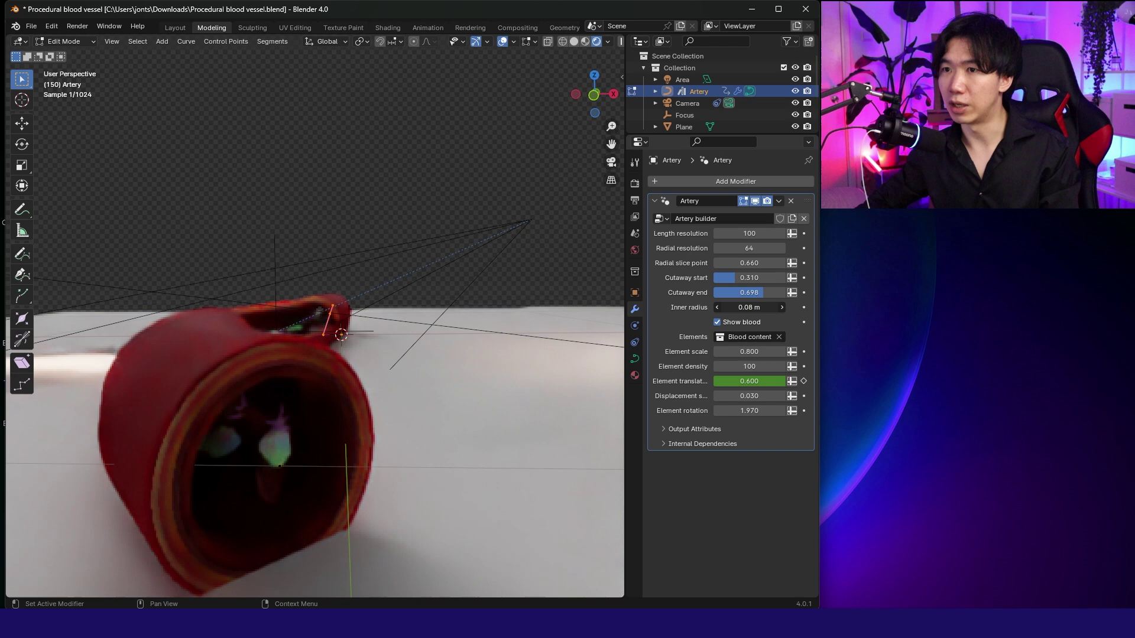
drag(749, 308, 724, 307)
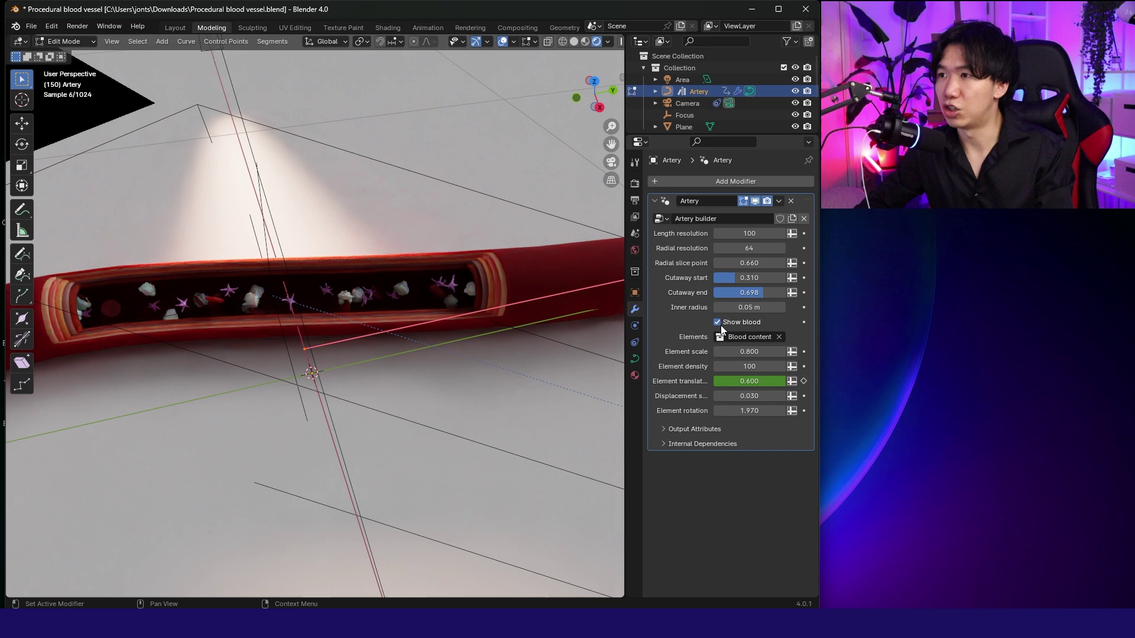
Toggle the blood cells off and back on, then lower the radial slice point to 0.540
click(718, 324)
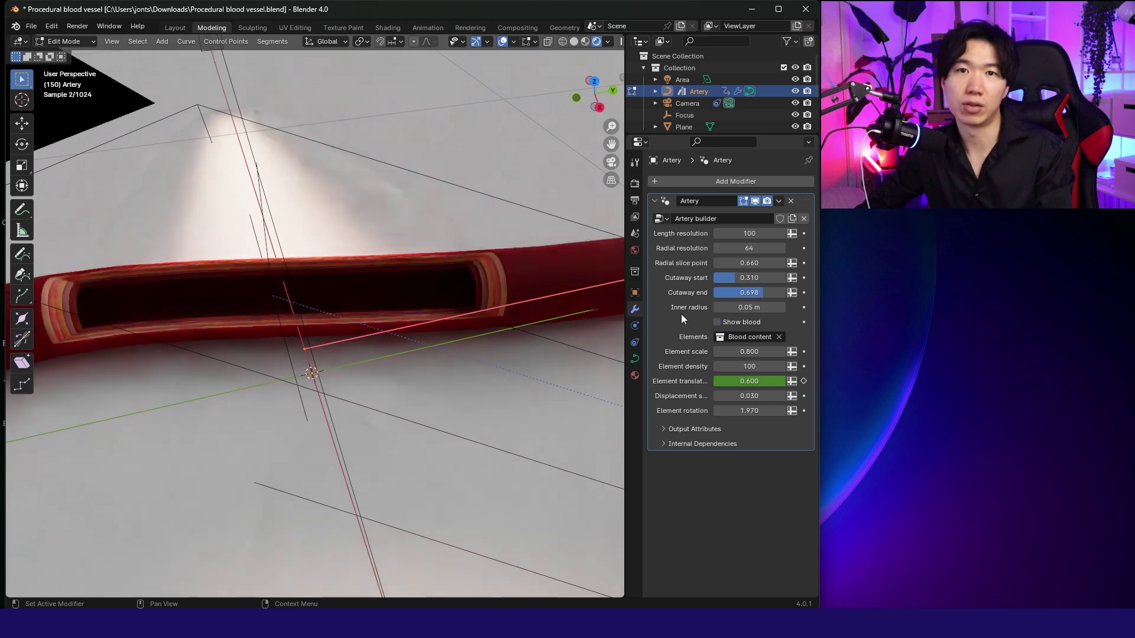
click(717, 322)
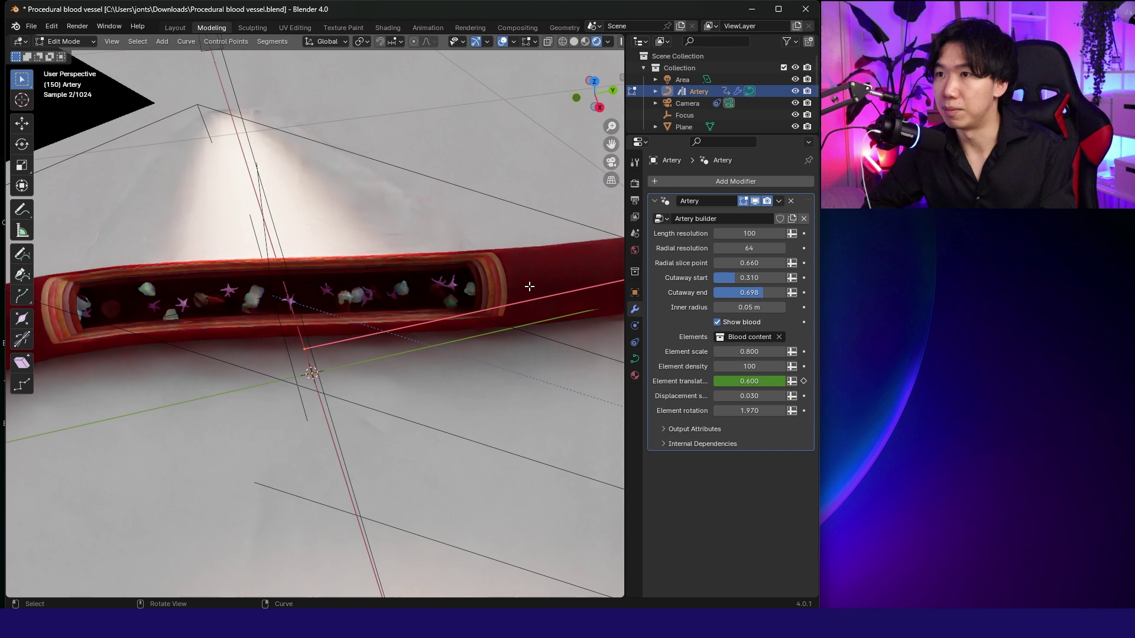
scroll(530, 287, up, 2)
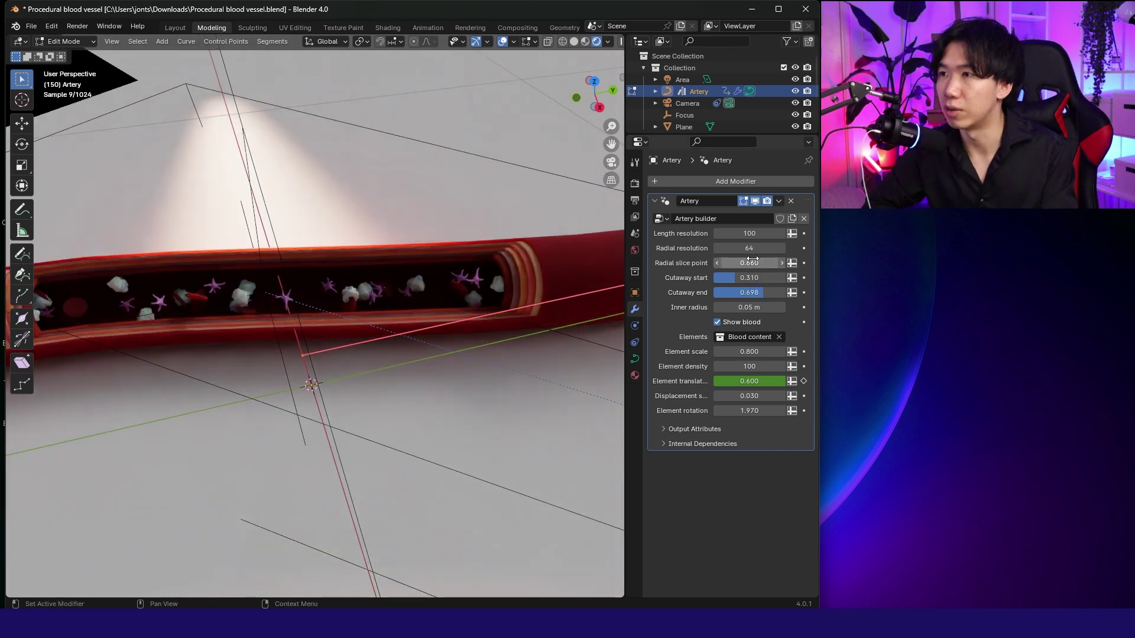
drag(749, 263, 735, 263)
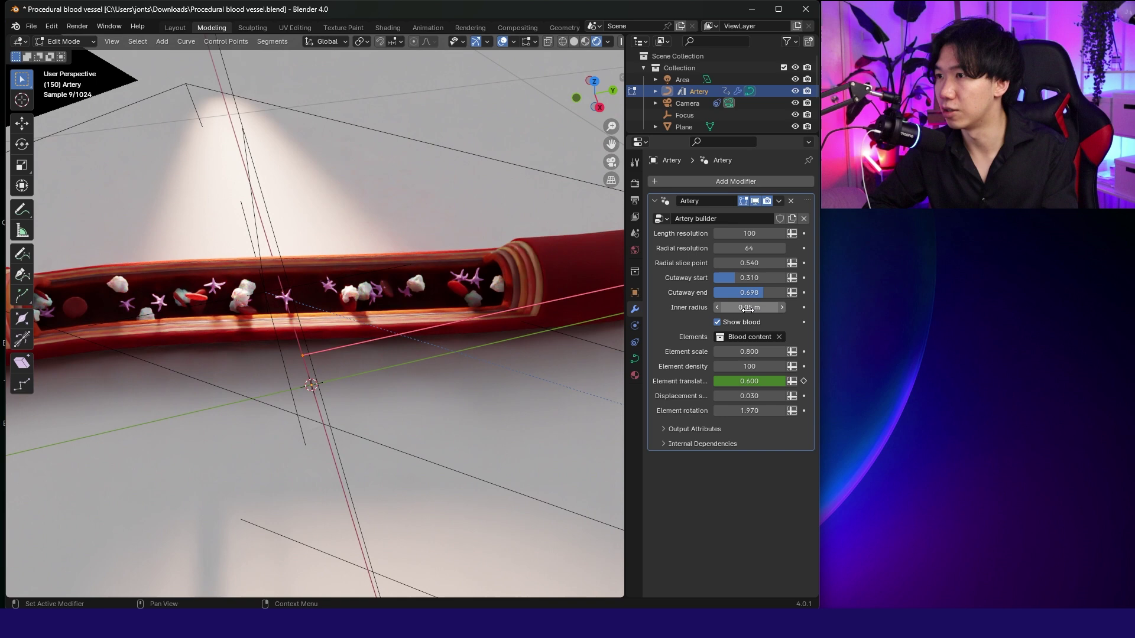
Try Element scale 1.020 and density 150, then return to scale 0.800 and density 100
click(782, 352)
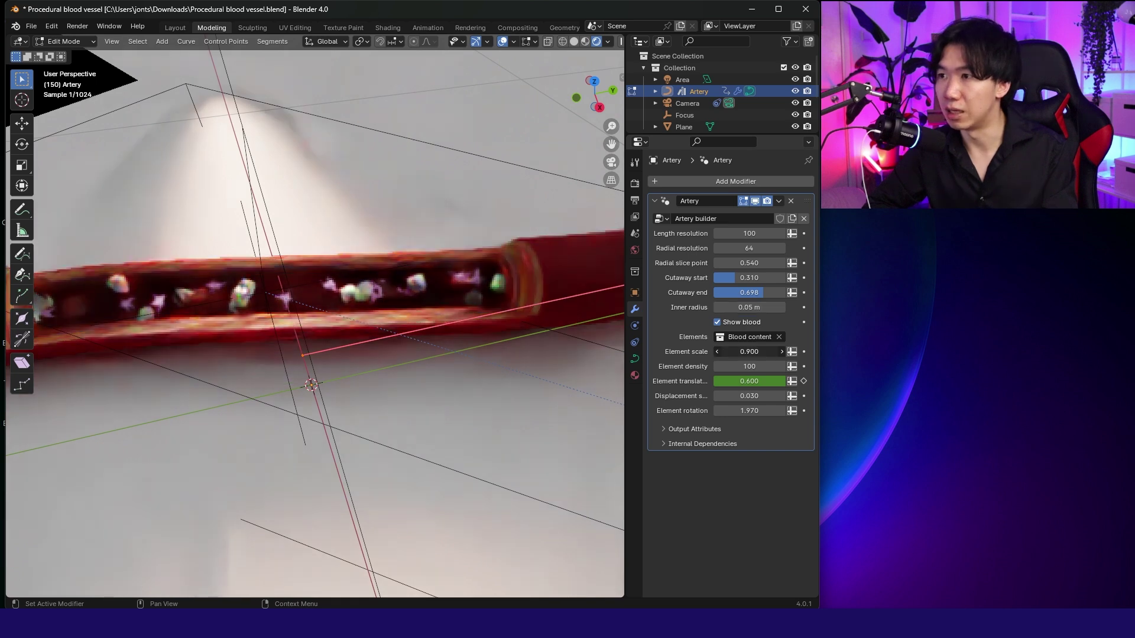
drag(782, 352, 804, 352)
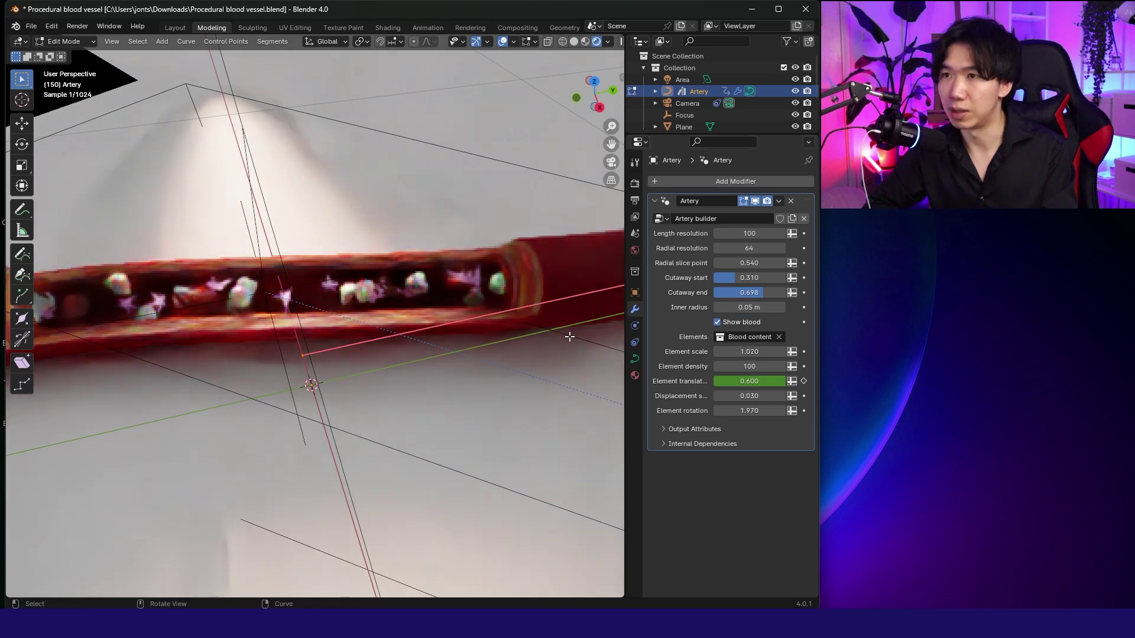
key(ctrl+z)
key(ctrl+z)
double_click(754, 366)
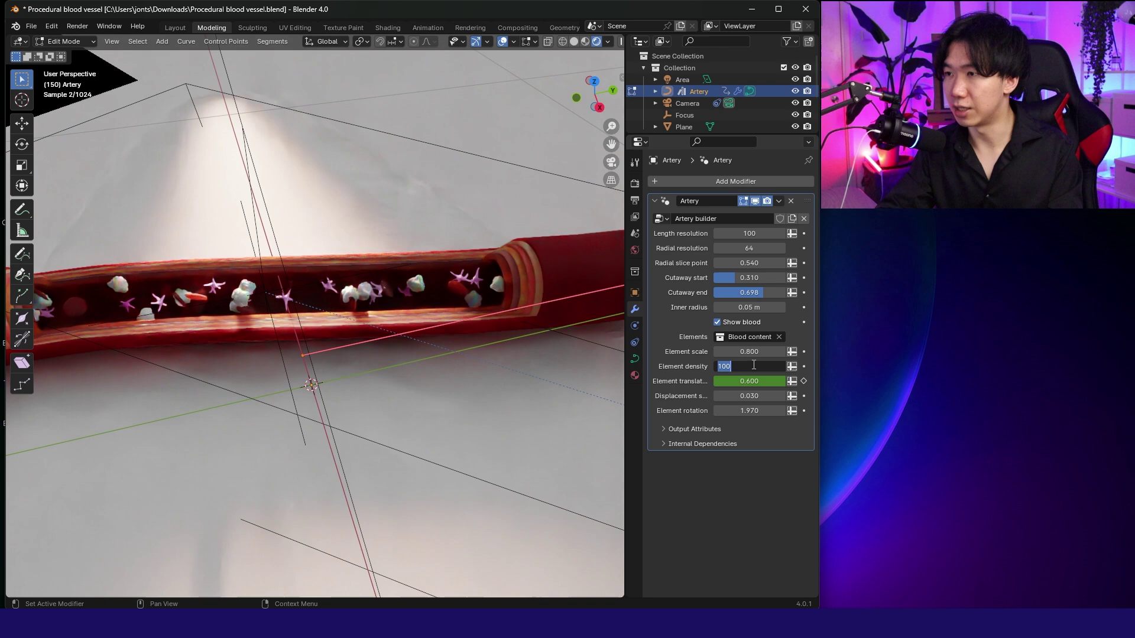
text(150)
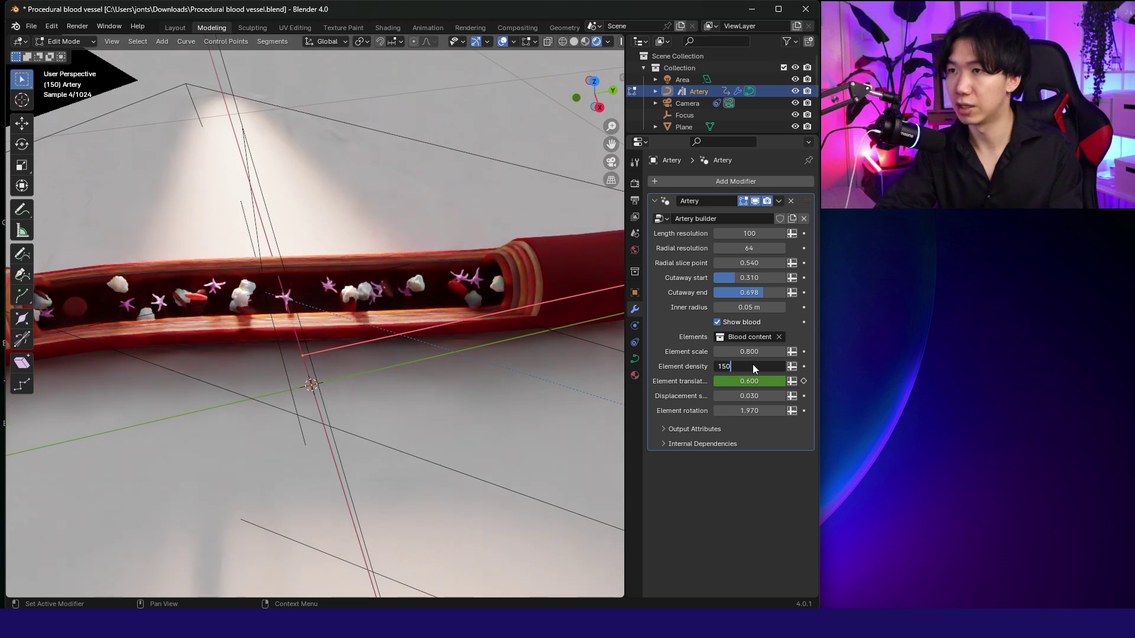
key(Return)
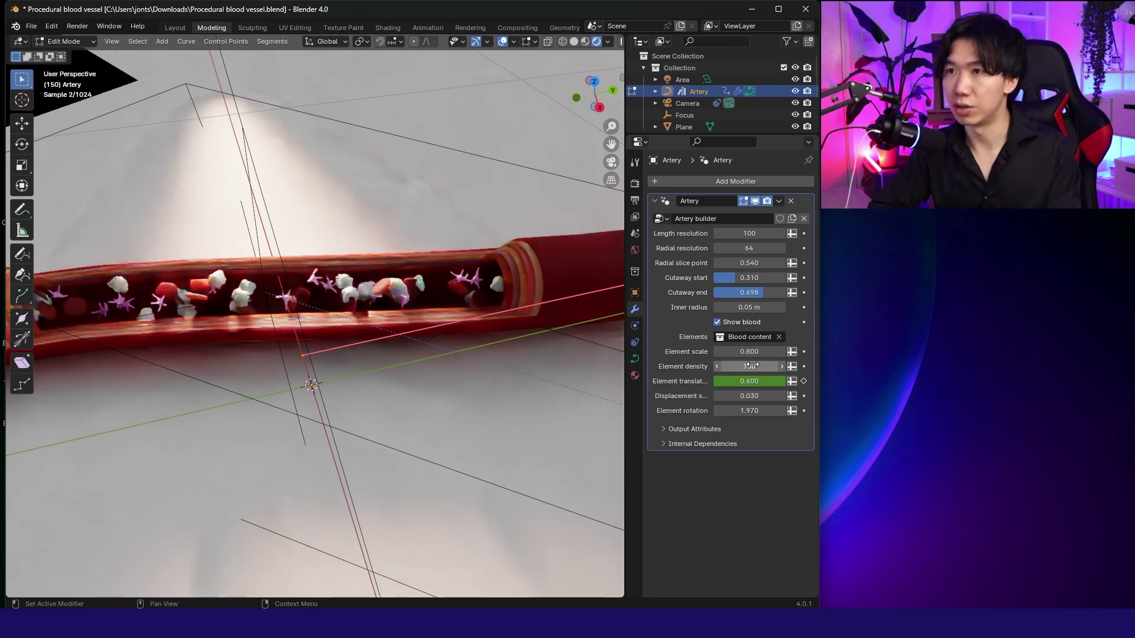
double_click(752, 366)
text(100)
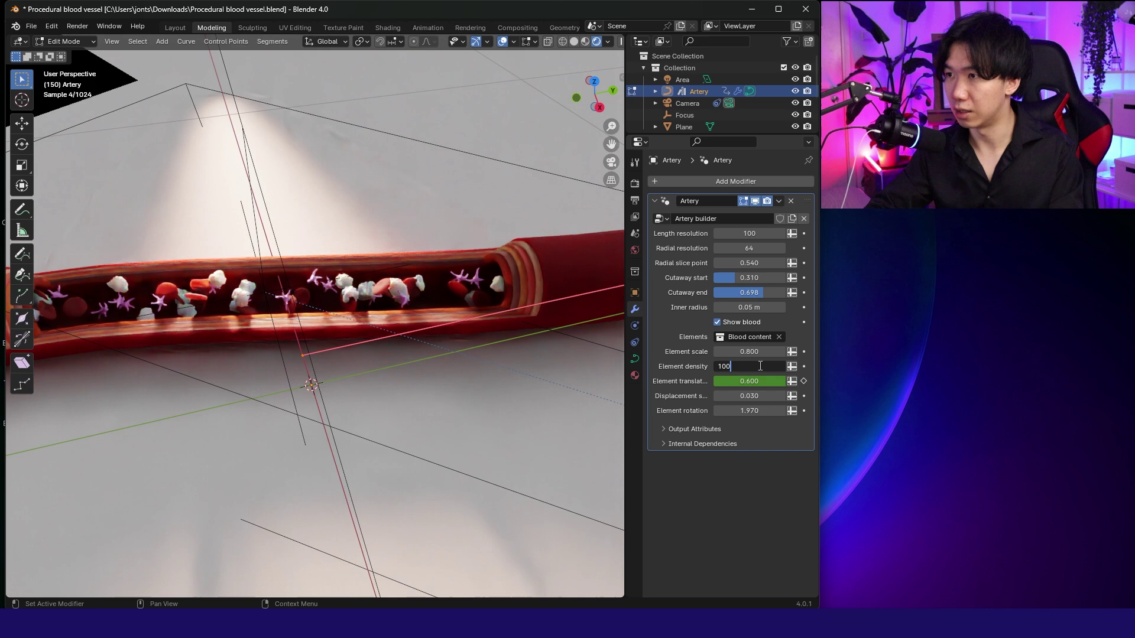
key(Return)
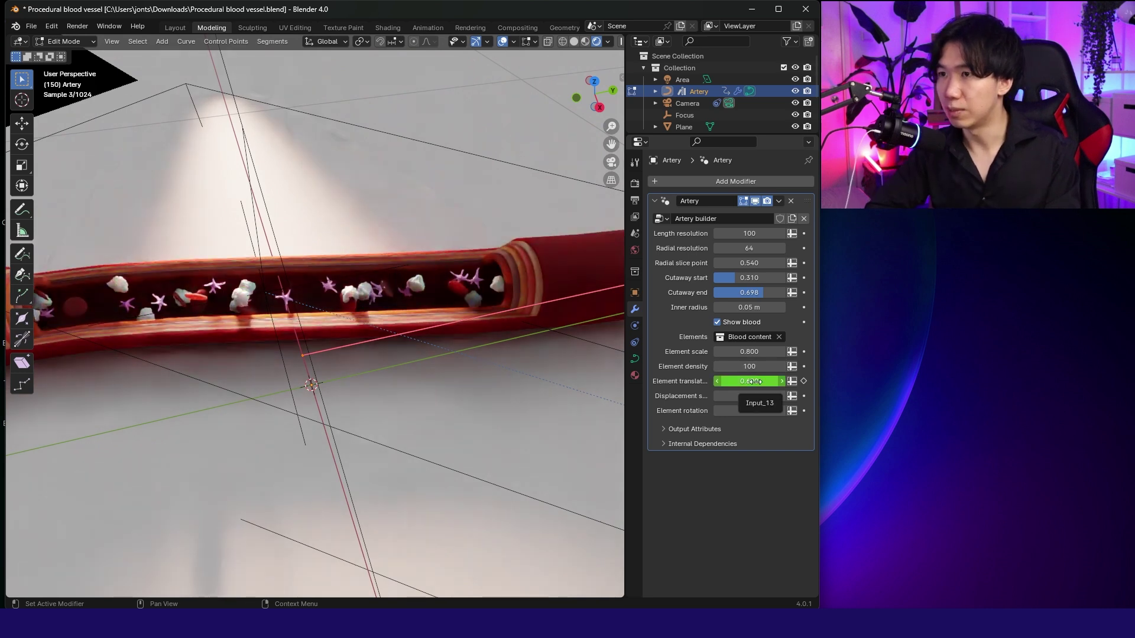
Test element translation and displacement, settling on a displacement strength of 0.020
mouse_move(755, 382)
mouse_down()
mouse_move(725, 381)
mouse_move(773, 381)
mouse_move(758, 381)
mouse_up()
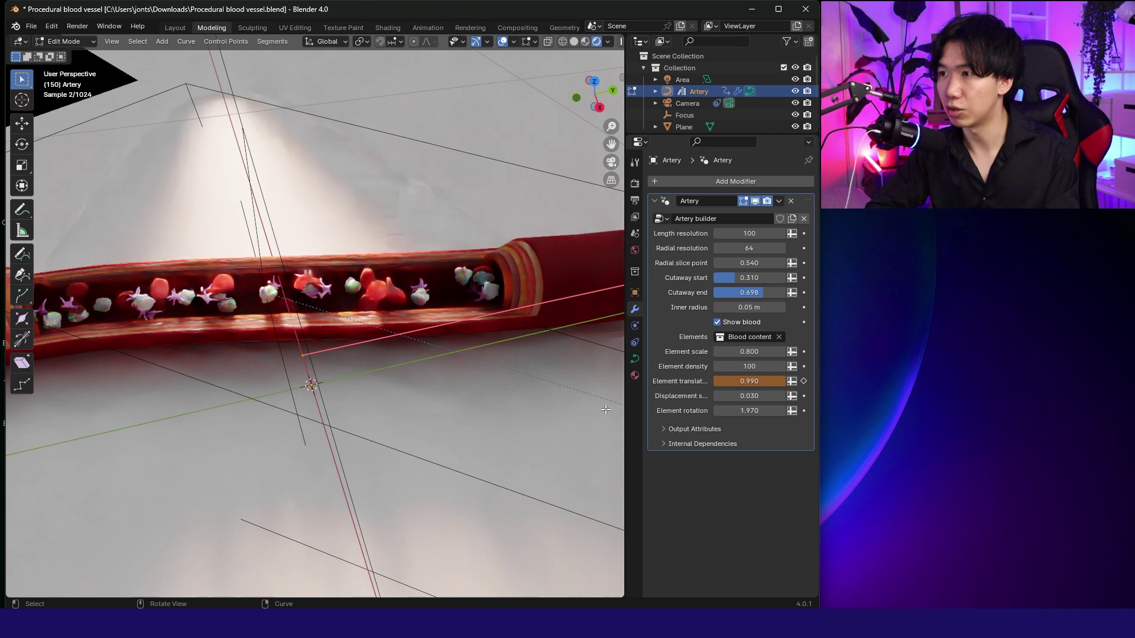
key(ctrl+z)
key(ctrl+z)
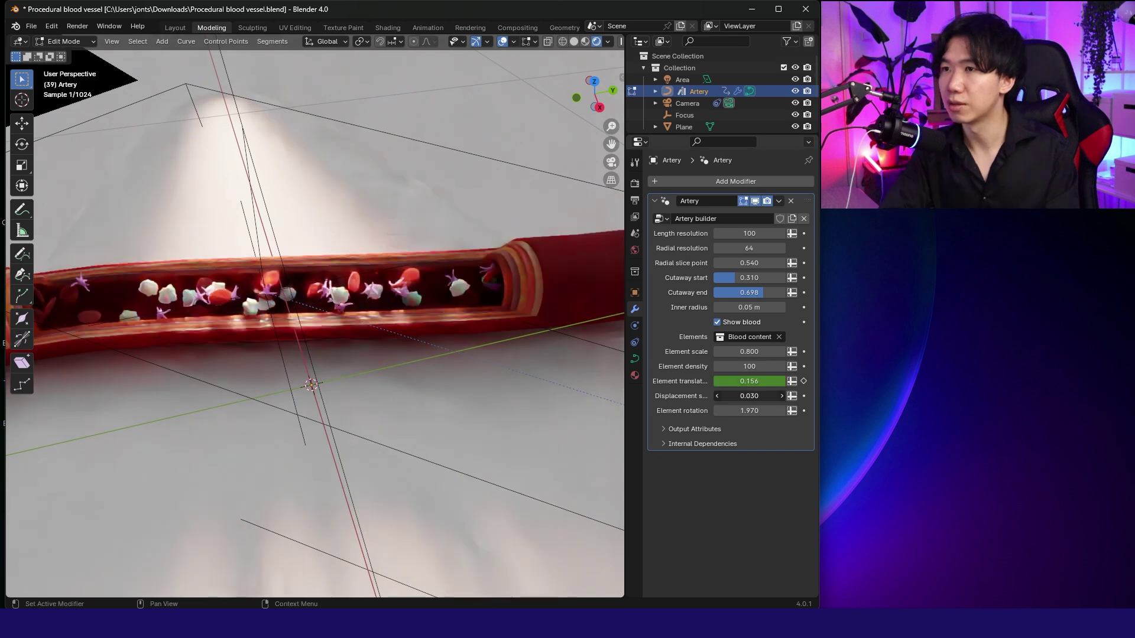
mouse_move(749, 396)
mouse_down()
mouse_move(795, 396)
mouse_move(742, 396)
mouse_up()
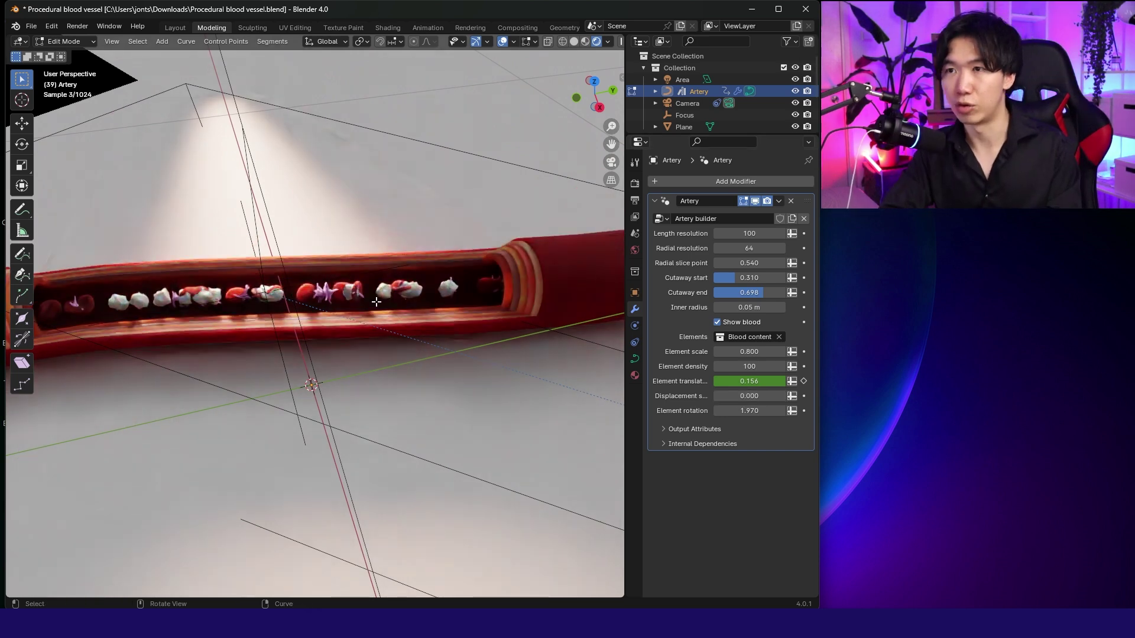
drag(749, 396, 768, 411)
key(ctrl+z)
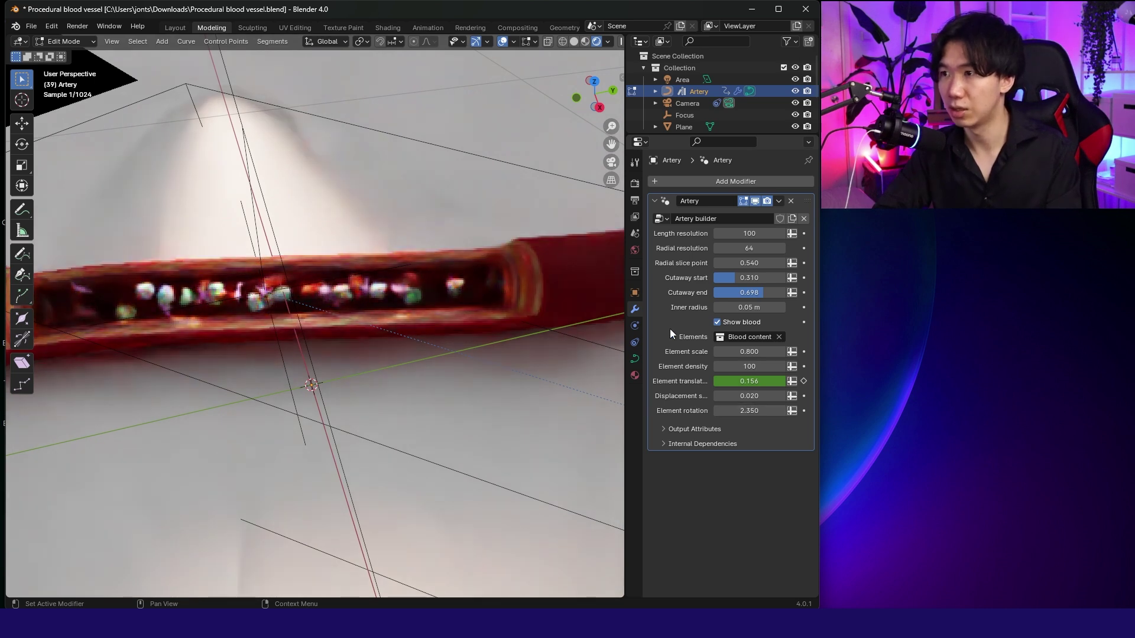
click(569, 27)
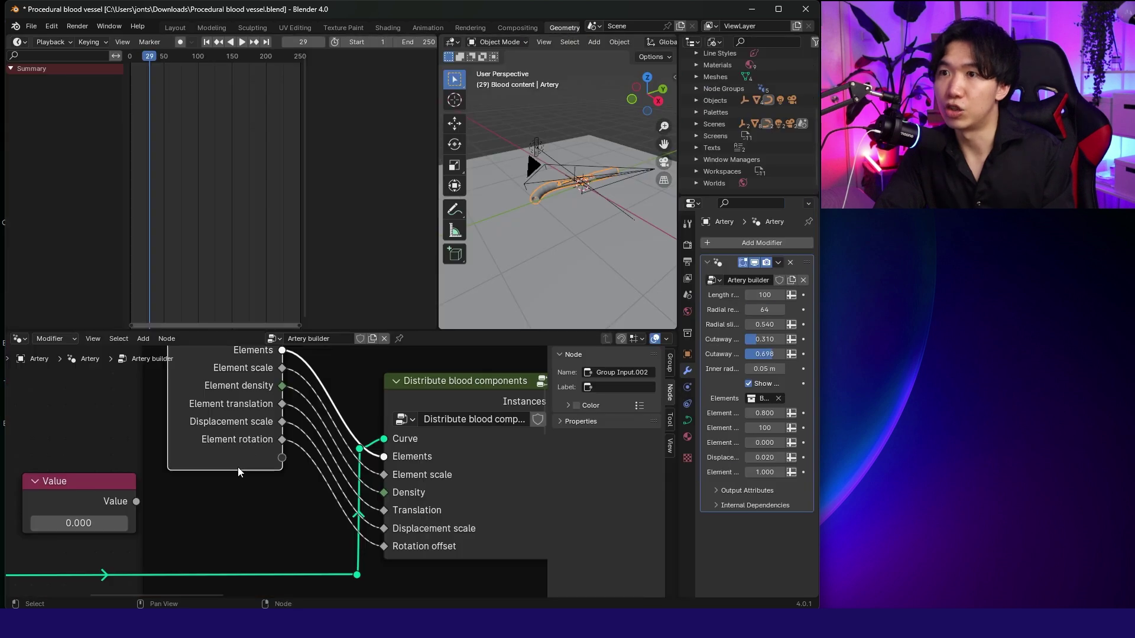
scroll(331, 503, down, 8)
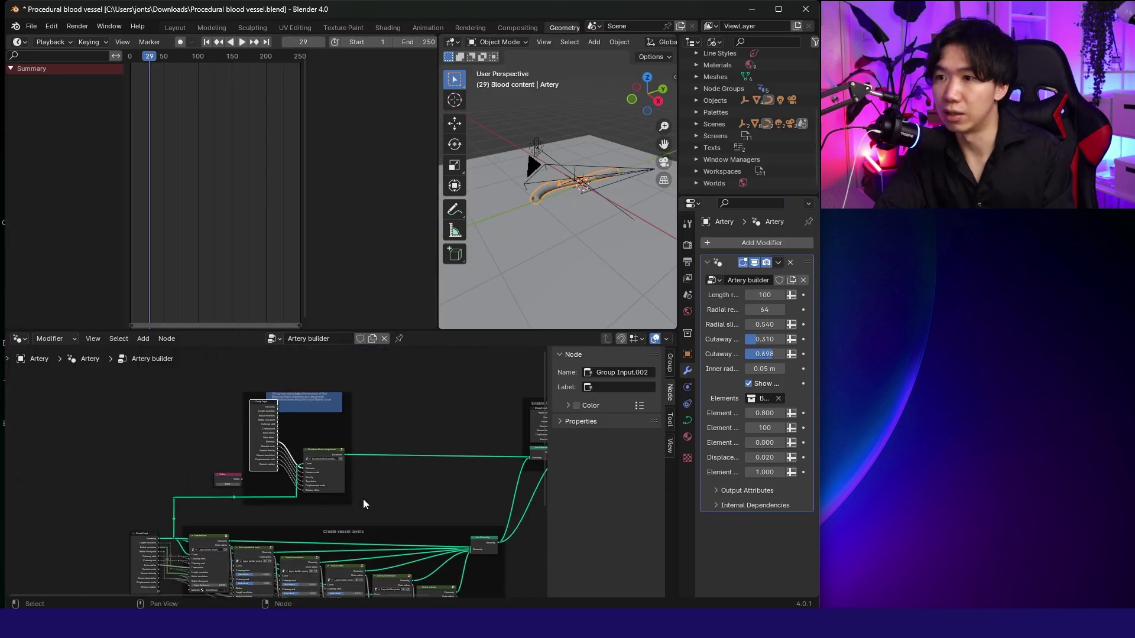
middle_drag(363, 499, 438, 401)
scroll(452, 516, up, 5)
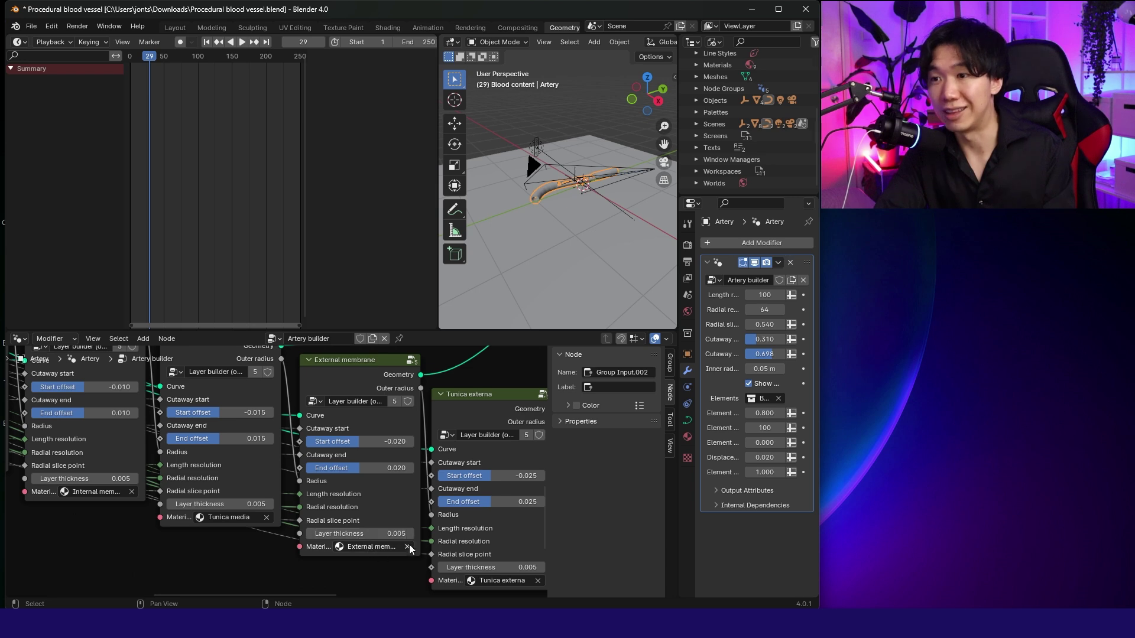
middle_drag(503, 272, 520, 253)
scroll(375, 520, down, 2)
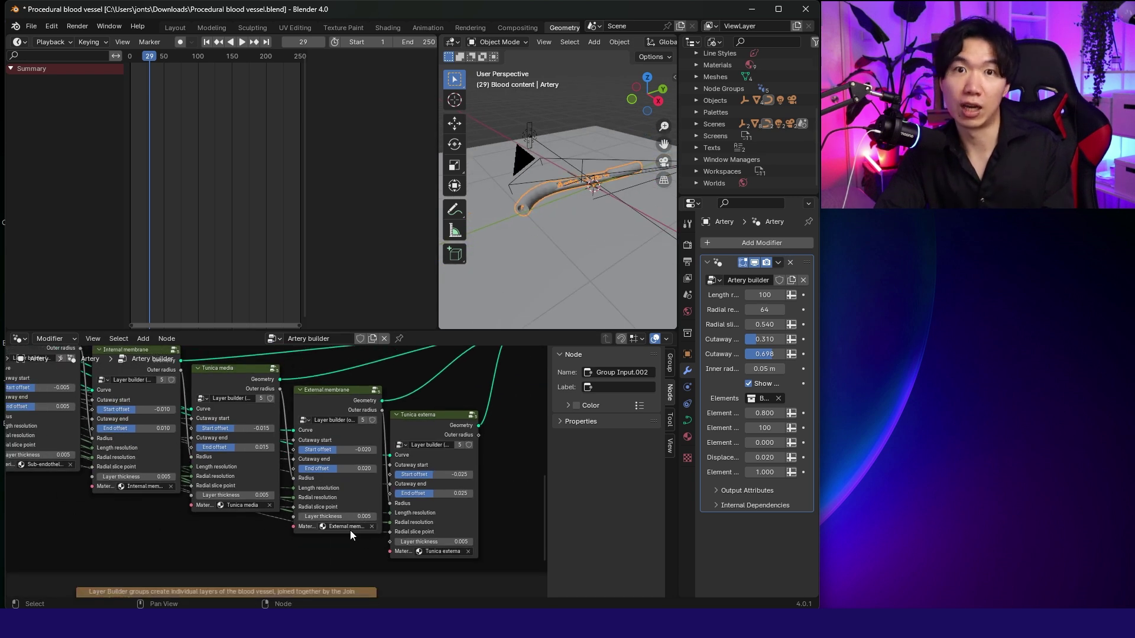
middle_drag(486, 430, 485, 430)
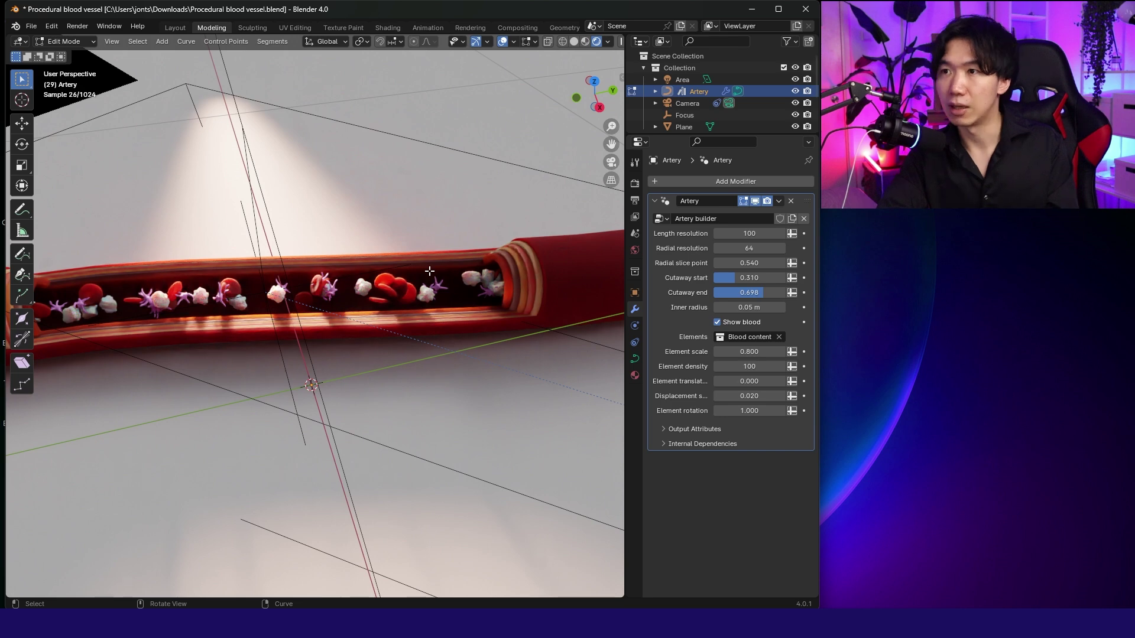
Orbit the artery view and set Element translation to 0.040
middle_drag(451, 277, 462, 352)
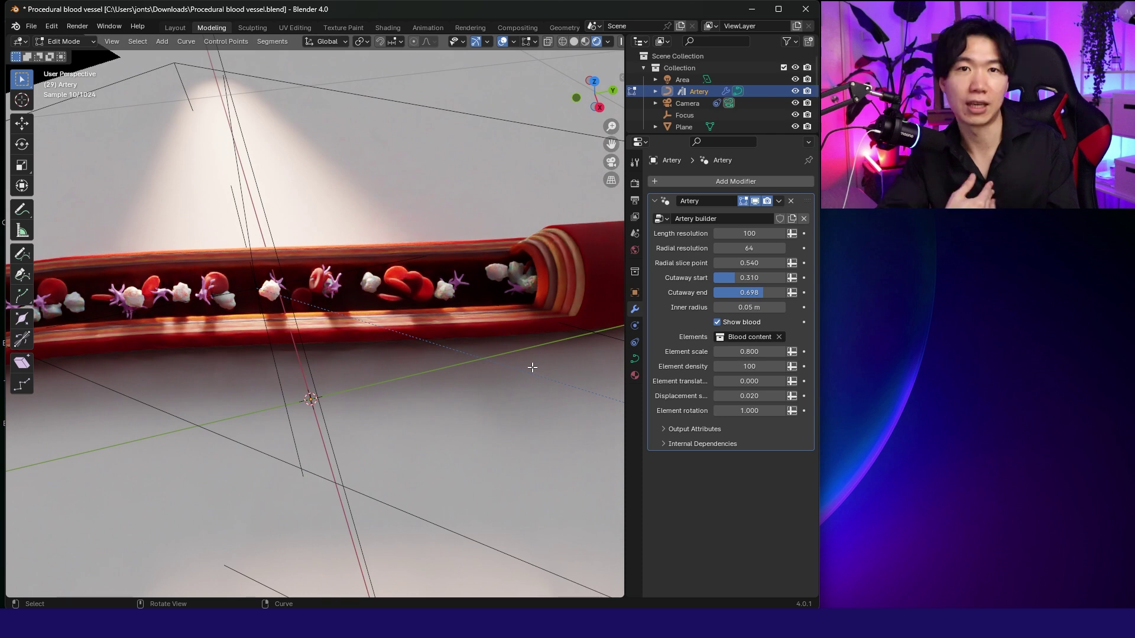
mouse_move(749, 382)
mouse_down()
mouse_move(775, 381)
mouse_move(751, 381)
mouse_up()
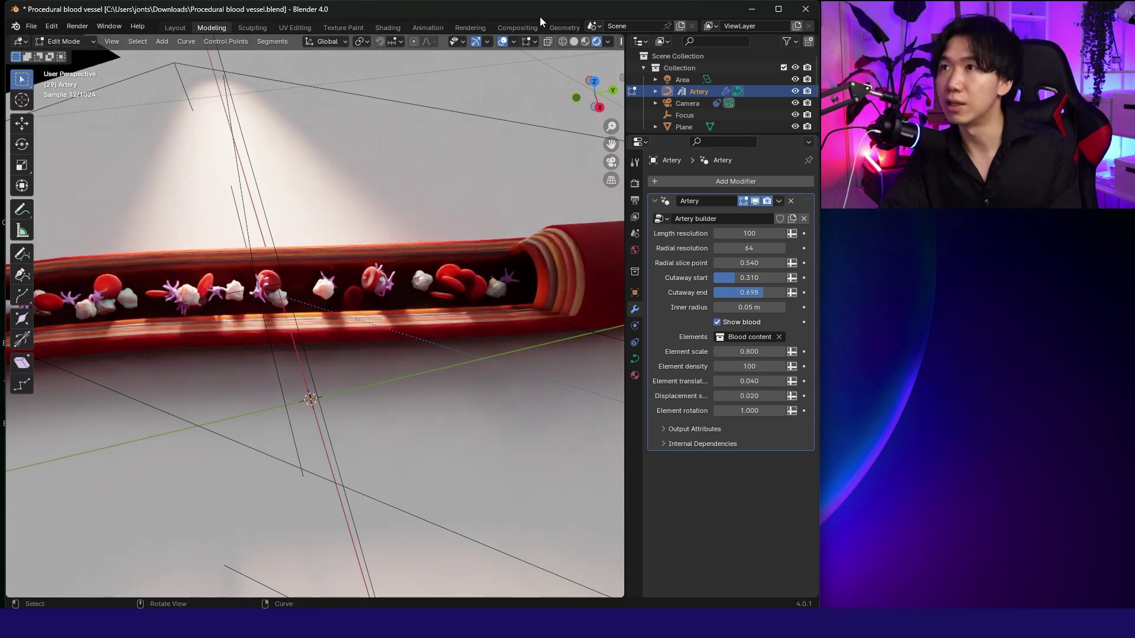
Switch to the Animation workspace, preview the playback, and return to frame 0
click(428, 28)
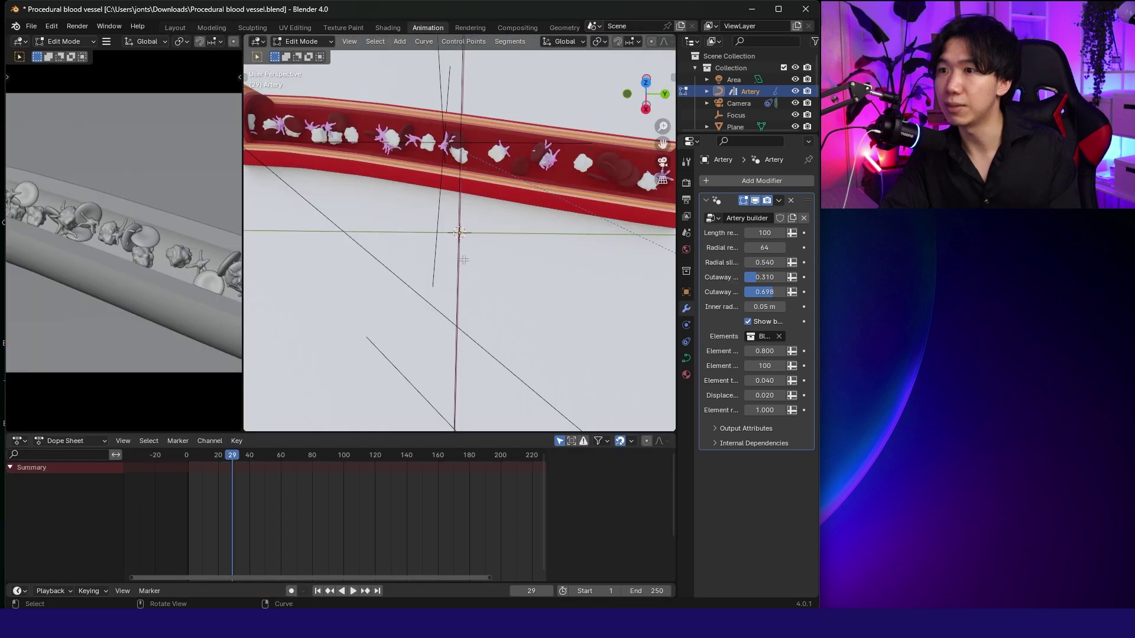
key(space)
drag(438, 456, 186, 473)
key(space)
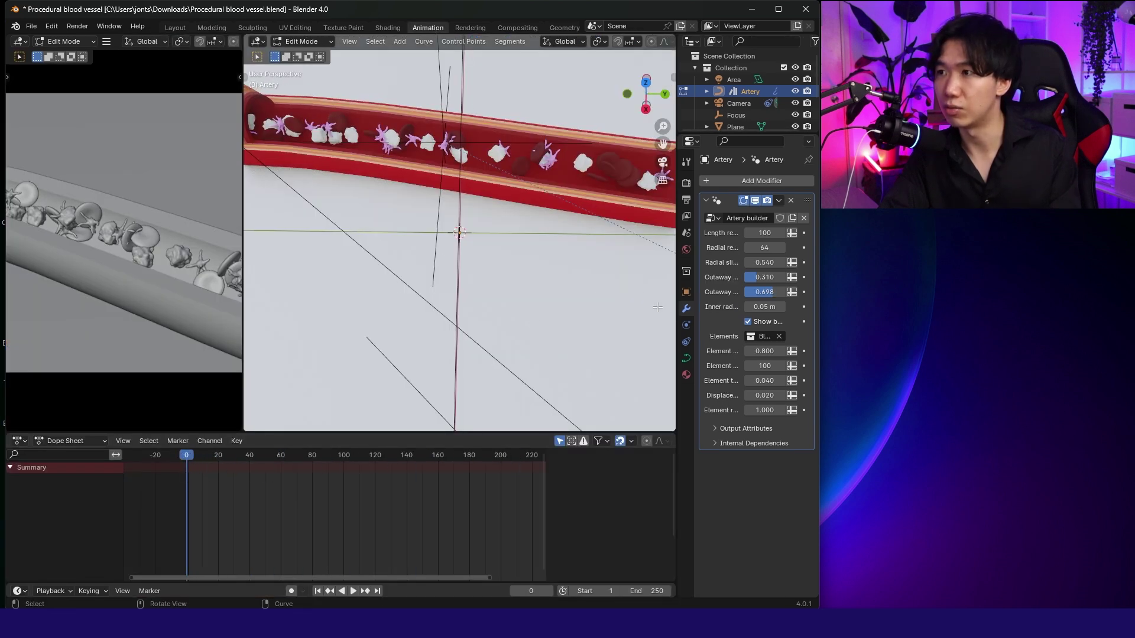
Keyframe Element translation at 0 on frame 0
click(765, 381)
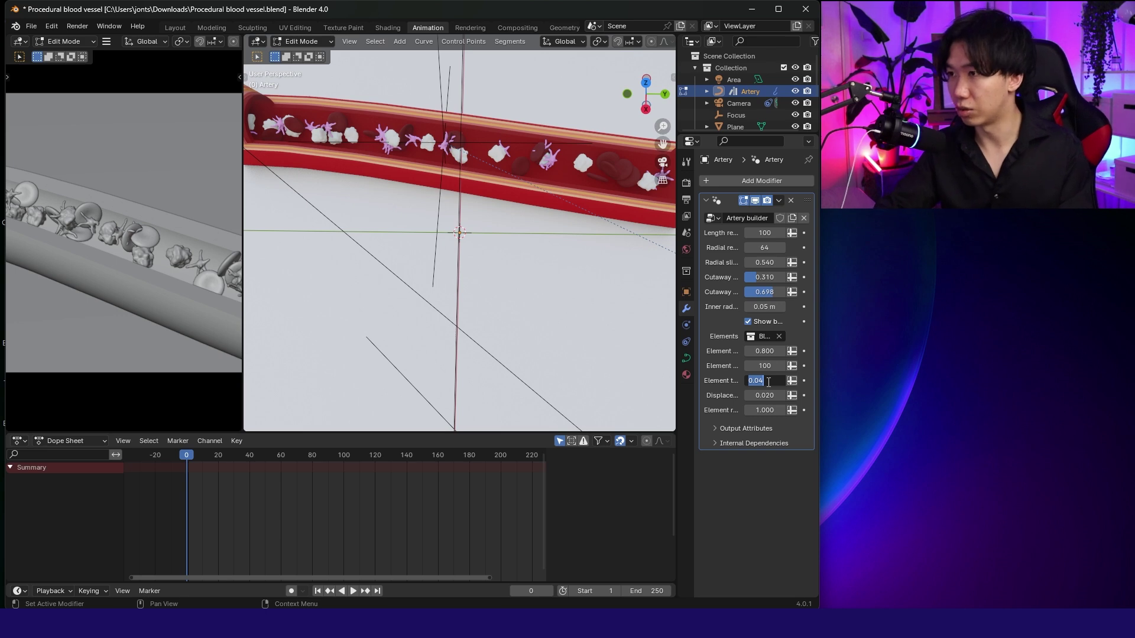
text(0)
key(Return)
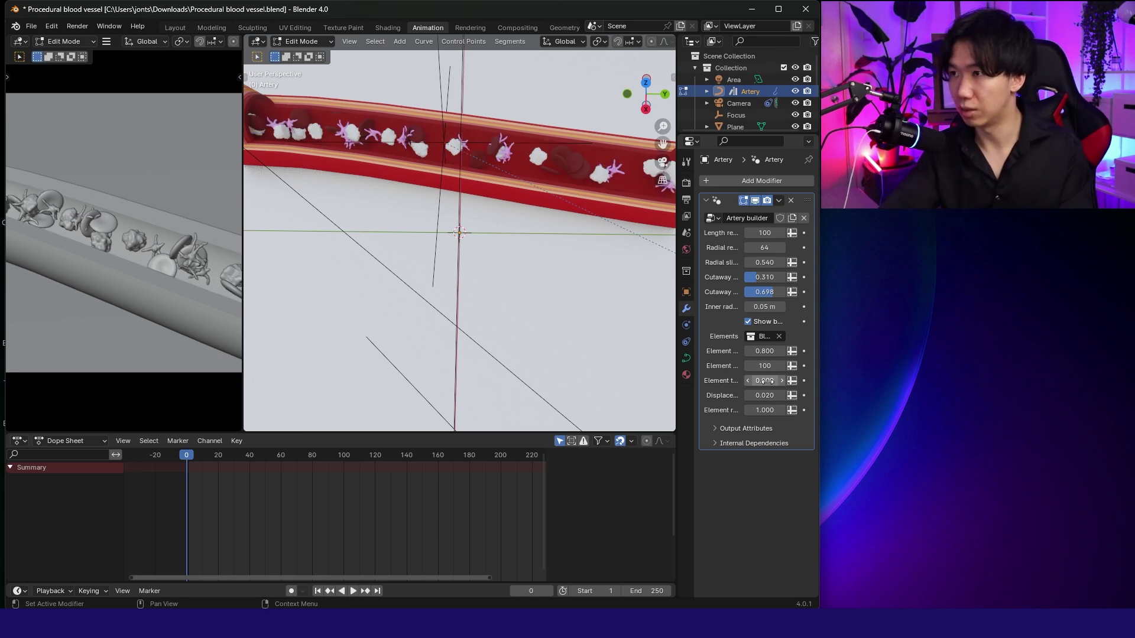
click(803, 381)
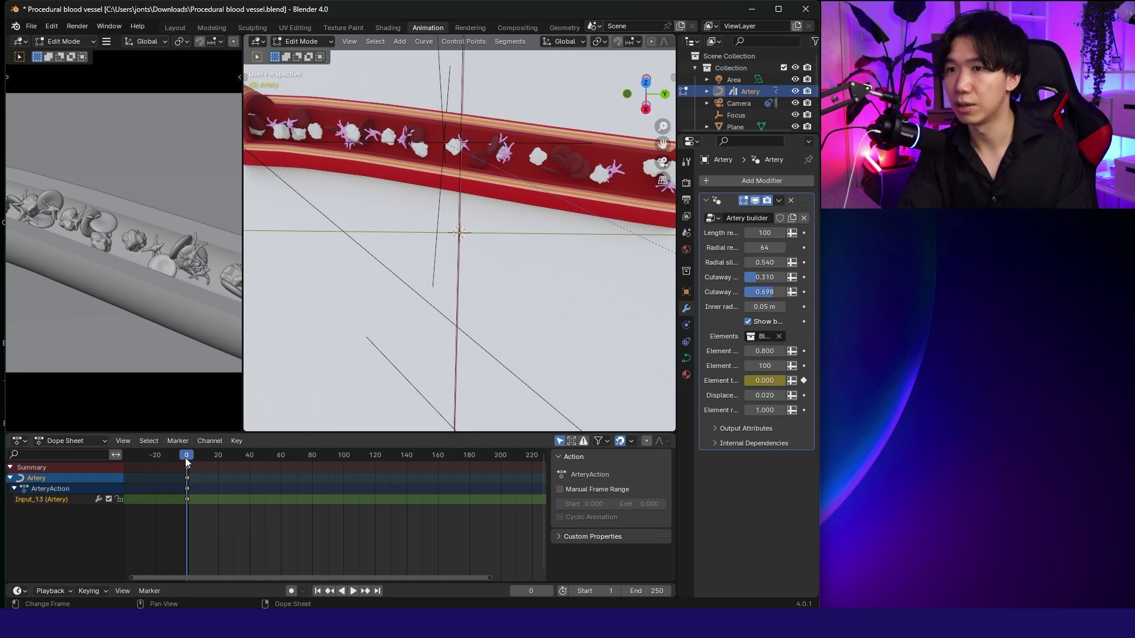
Go to frame 250 and give the action a manual frame range ending at 256
drag(186, 458, 499, 446)
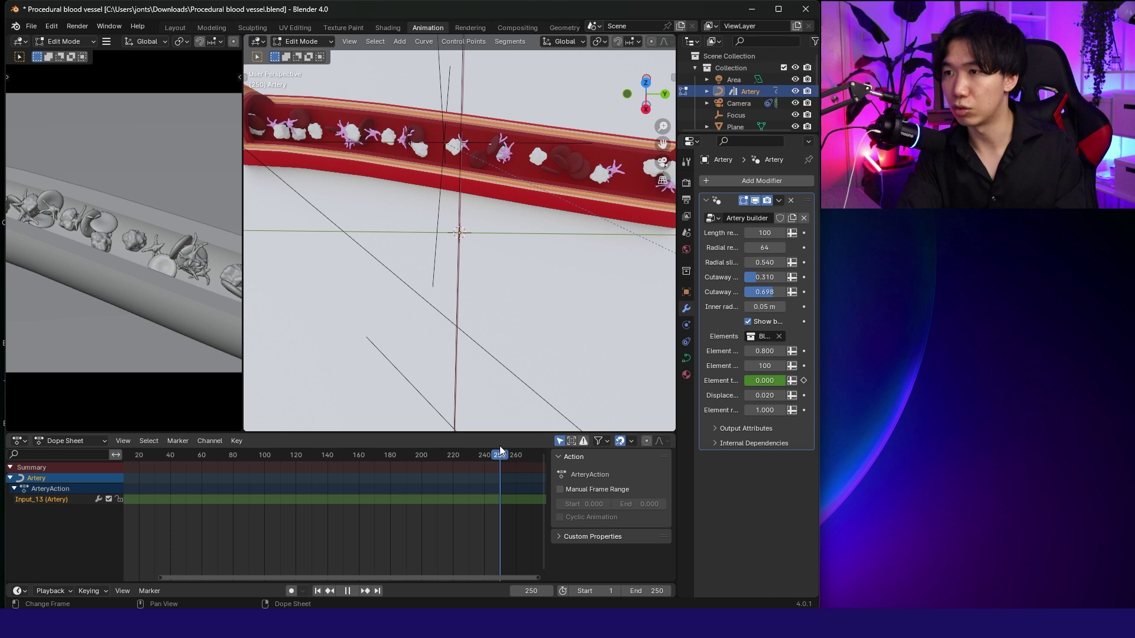
click(559, 490)
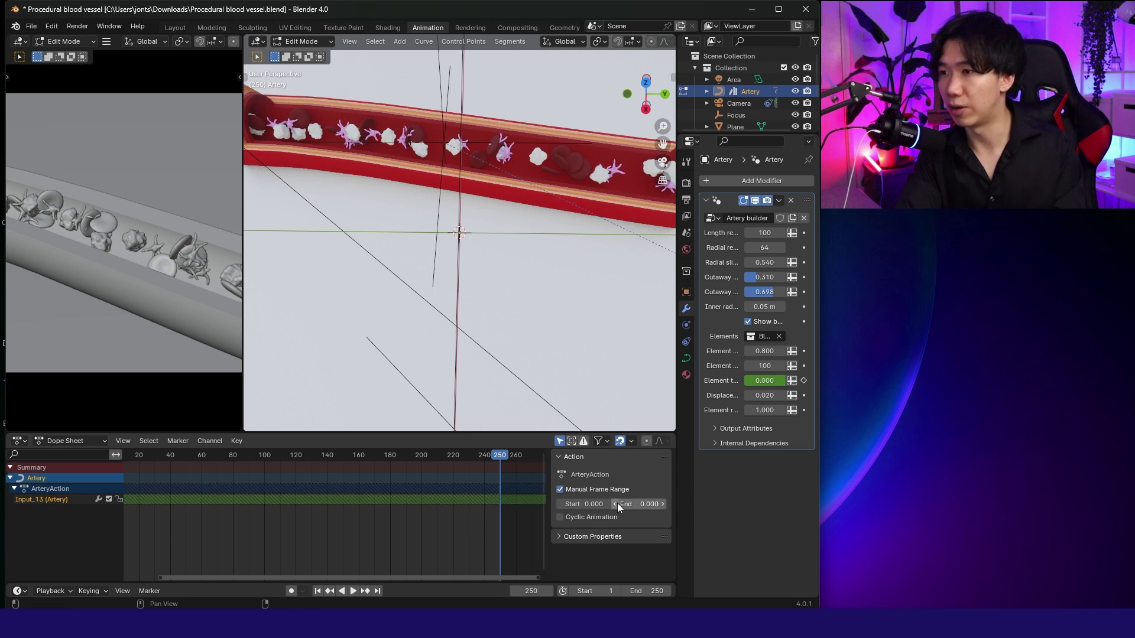
click(653, 505)
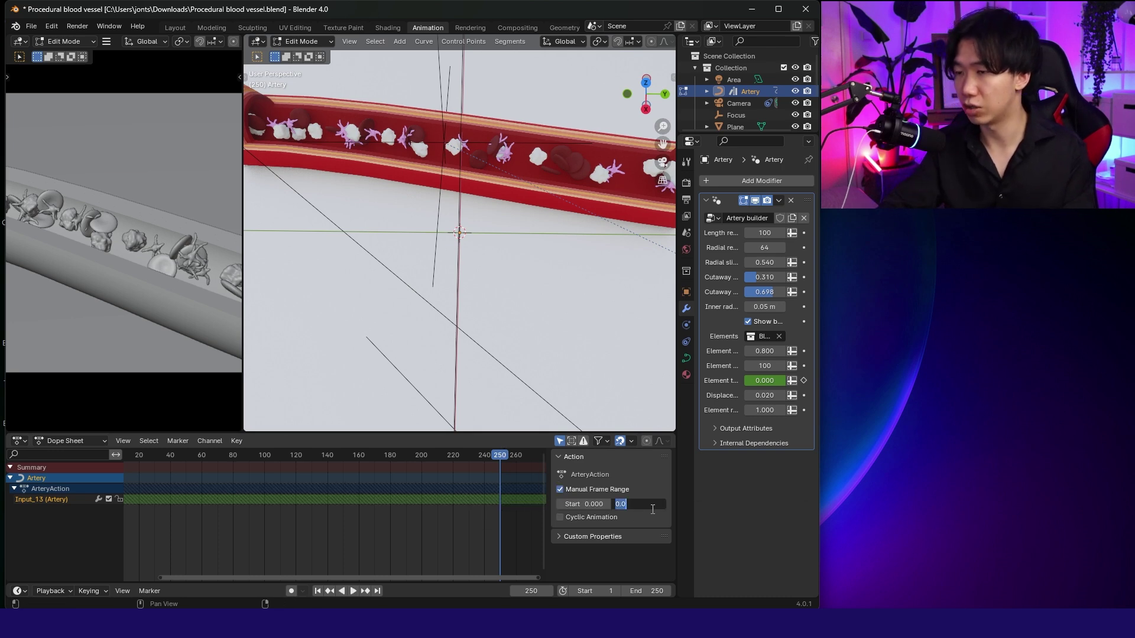
text(256)
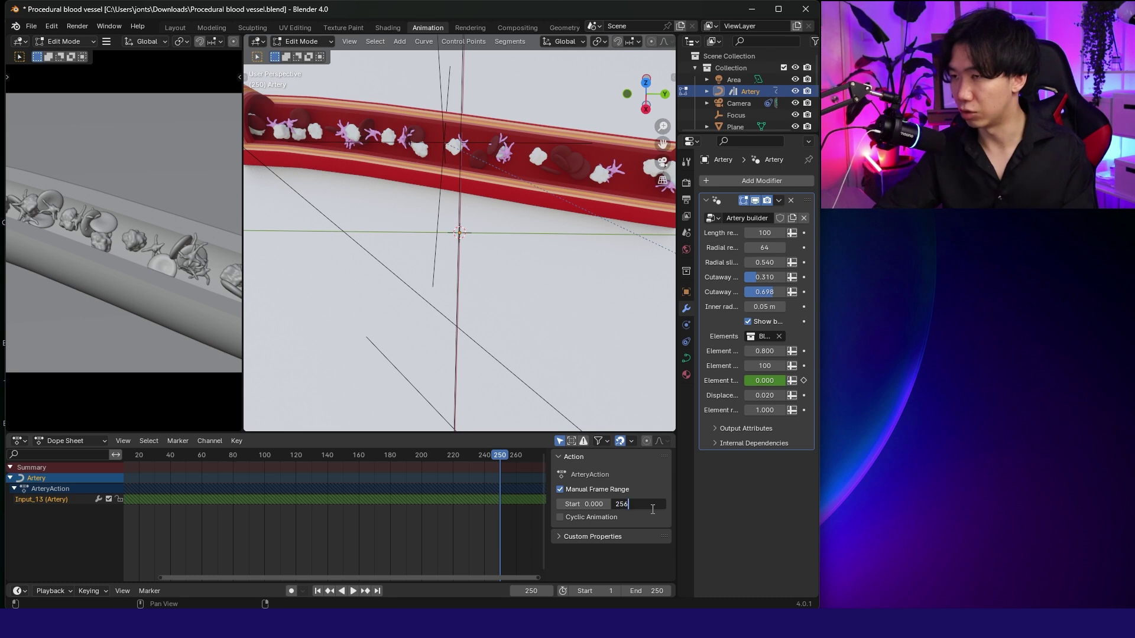
key(Return)
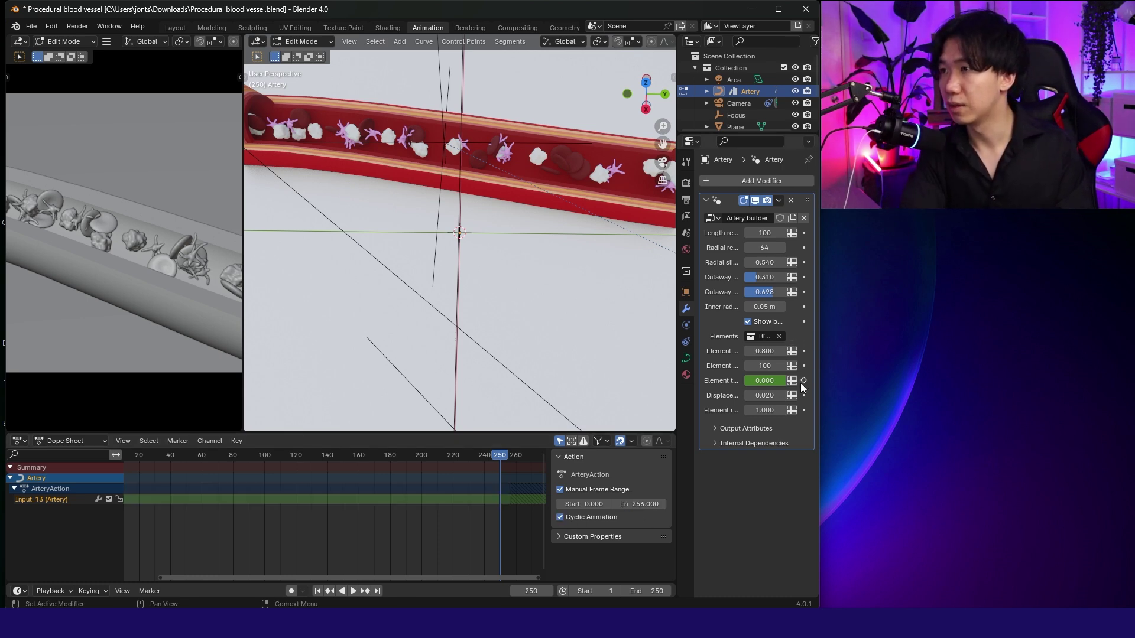
Keyframe Element translation at 1.000 on frame 250
click(767, 385)
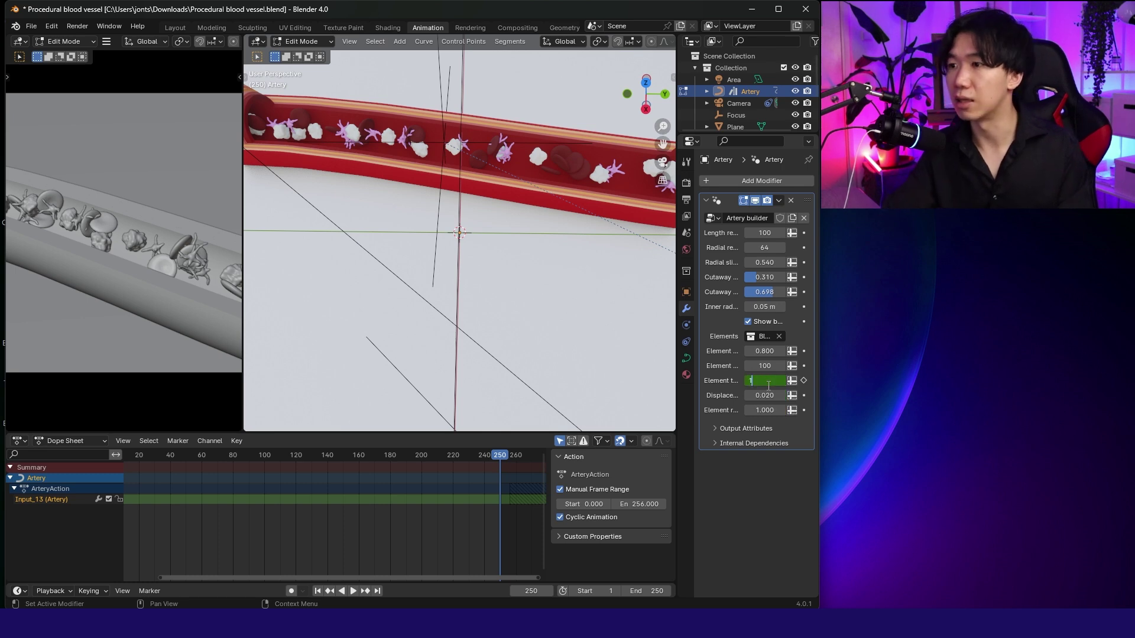
text(1)
key(Return)
click(804, 381)
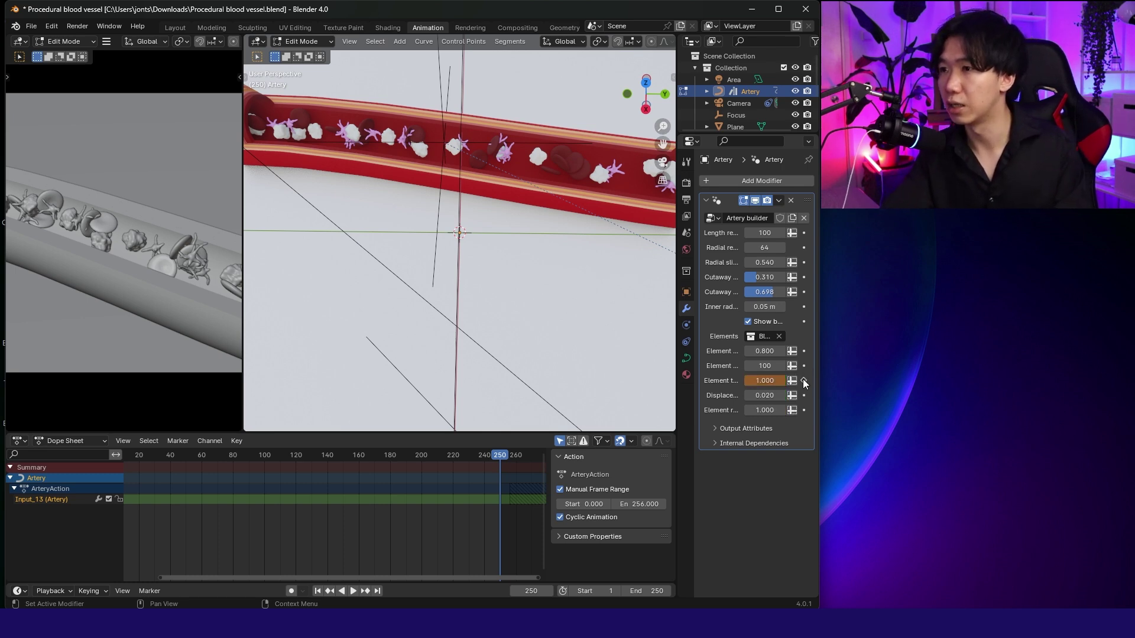
Set the translation keyframes' handle type to Vector and replay the looping blood flow
key(space)
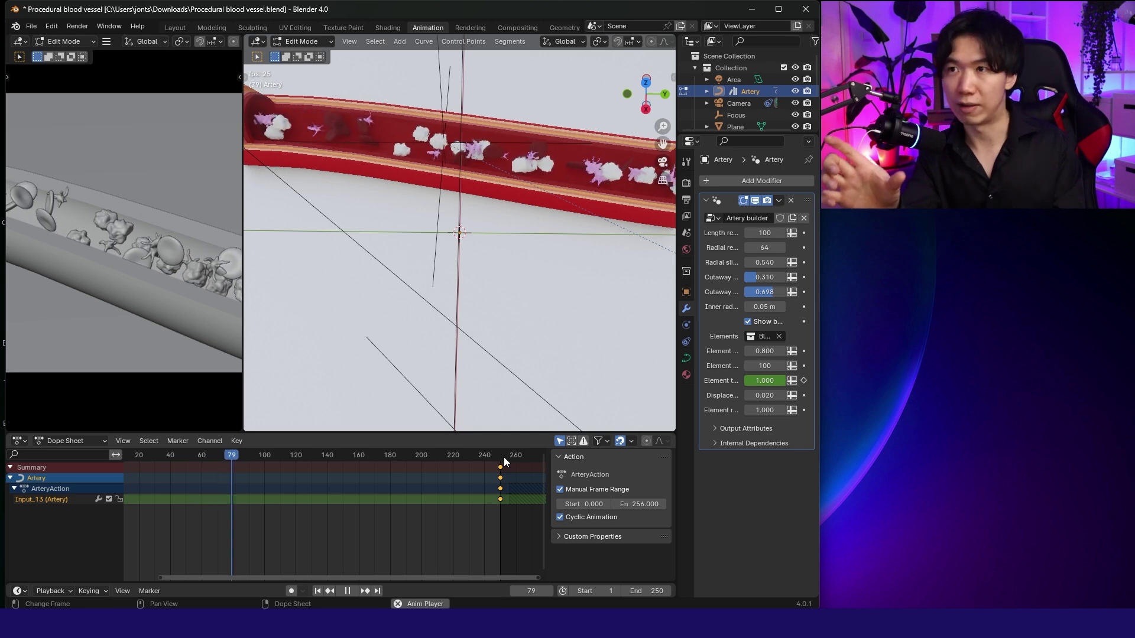
key(Escape)
right_click(480, 478)
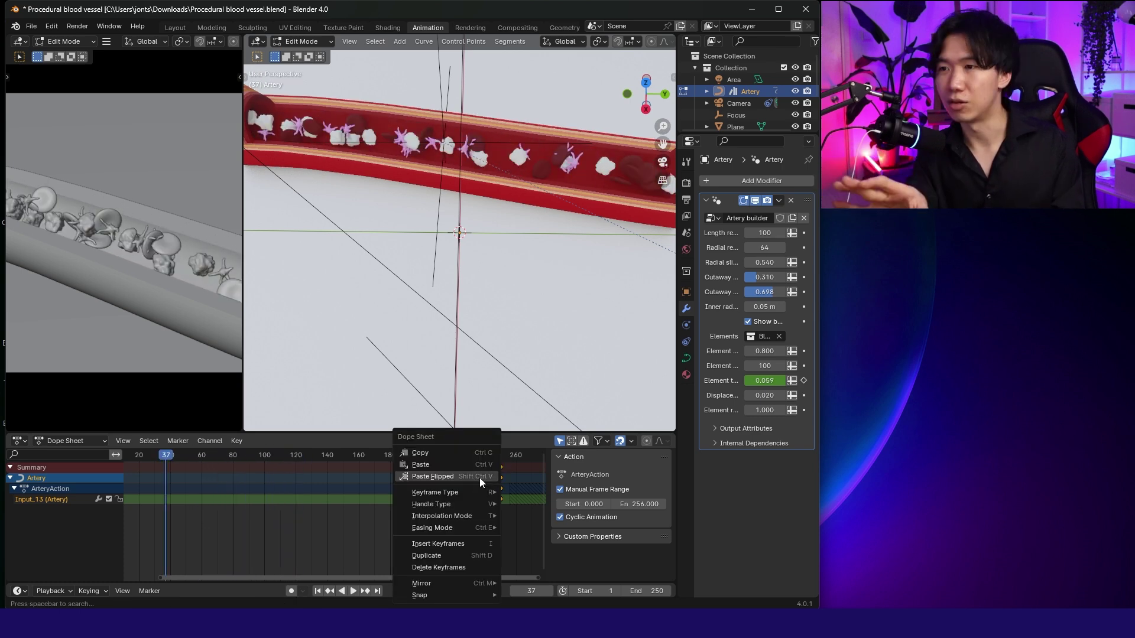
mouse_move(480, 492)
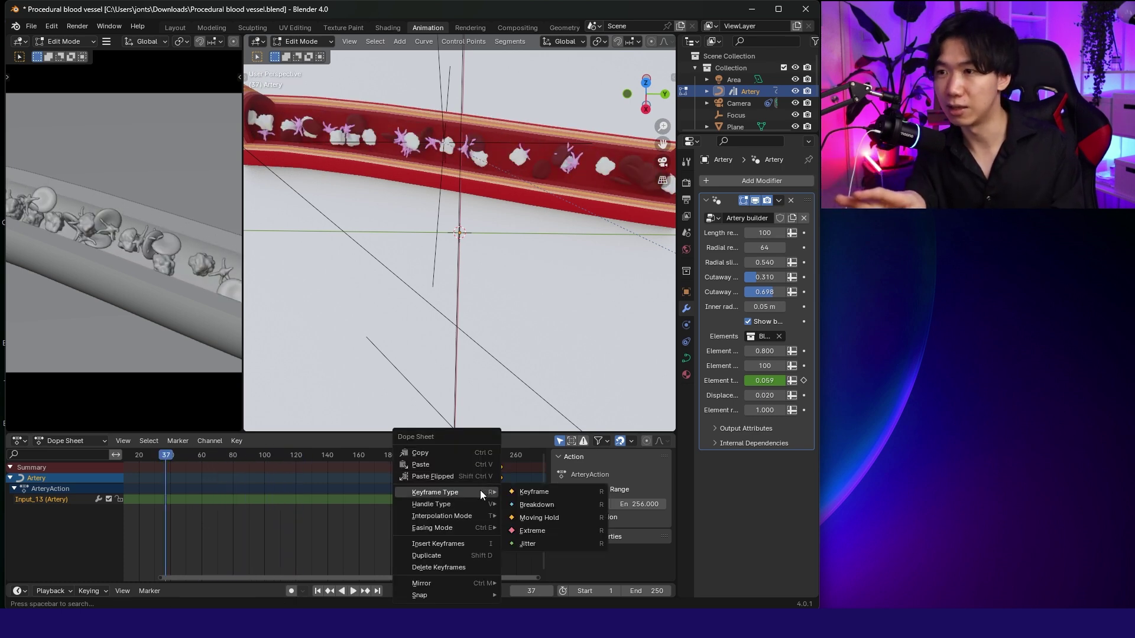
click(425, 534)
key(space)
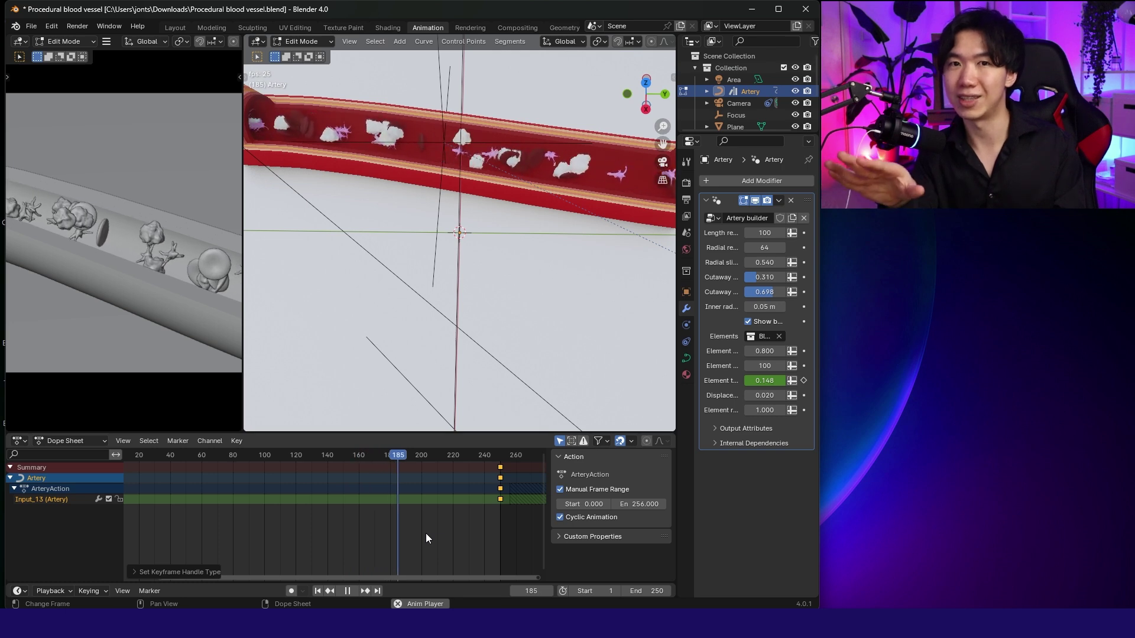